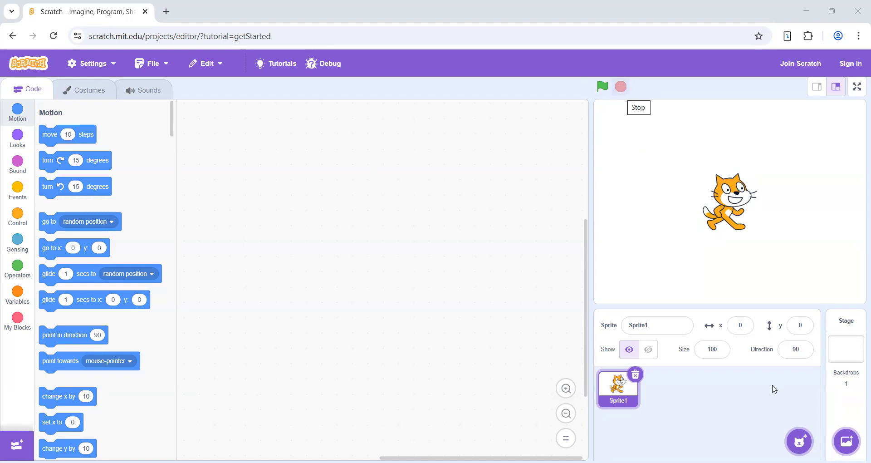
- Add two random surprise sprites to the project
{"action": "mouse_move", "coordinate": [801, 441]}
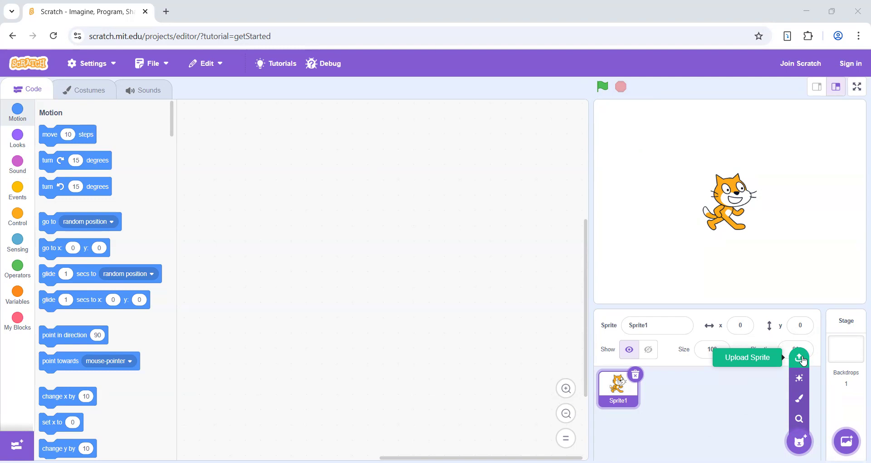
{"action": "left_click", "coordinate": [801, 384]}
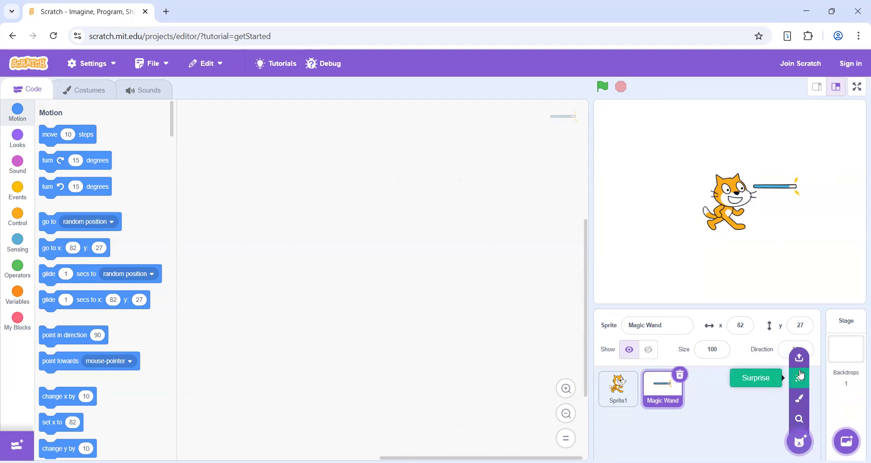
{"action": "left_click", "coordinate": [801, 377]}
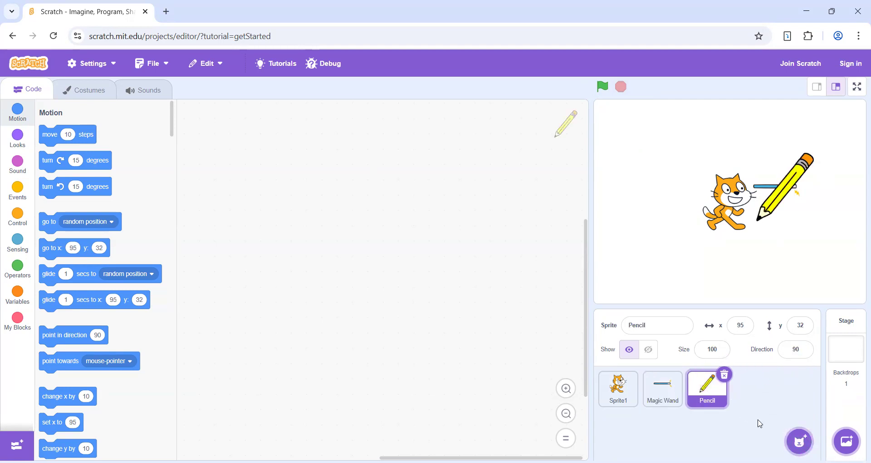
- Add a random surprise backdrop to the stage
{"action": "mouse_move", "coordinate": [800, 441]}
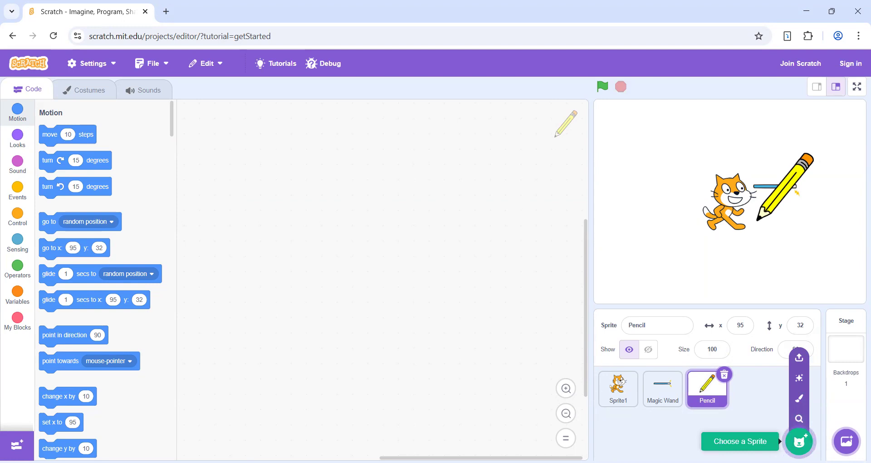
{"action": "mouse_move", "coordinate": [847, 442]}
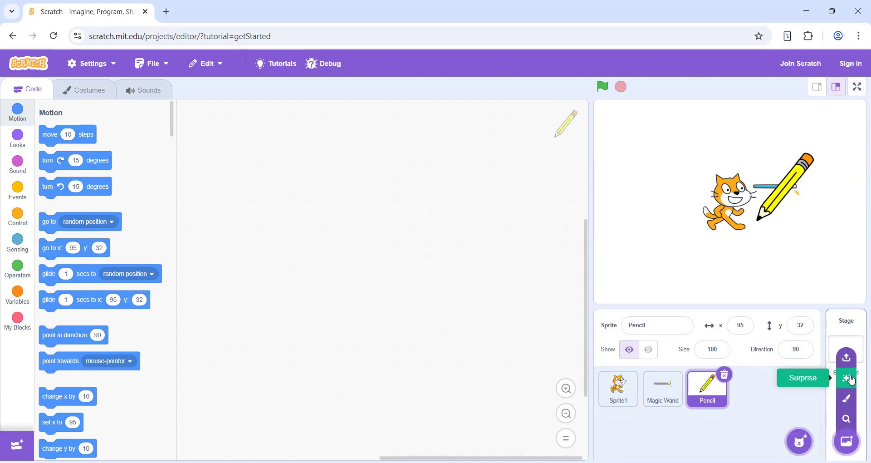
{"action": "left_click", "coordinate": [853, 381]}
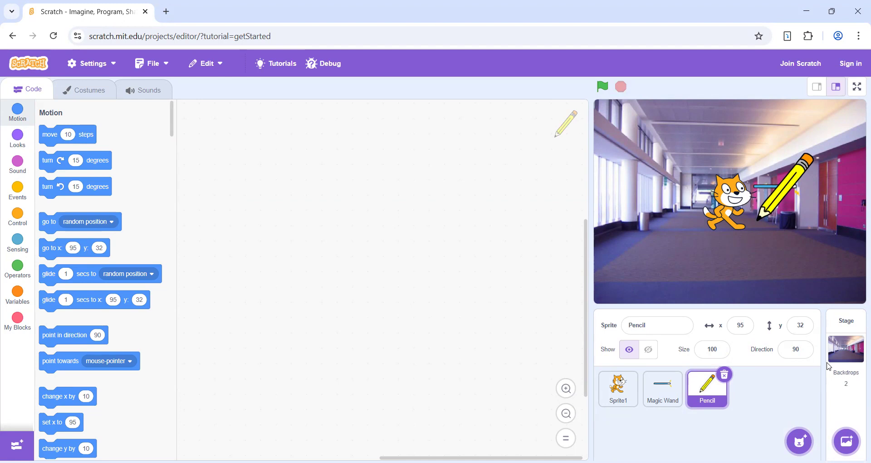
- Look through the backdrop library and return to the editor without choosing a backdrop
{"action": "mouse_move", "coordinate": [846, 399]}
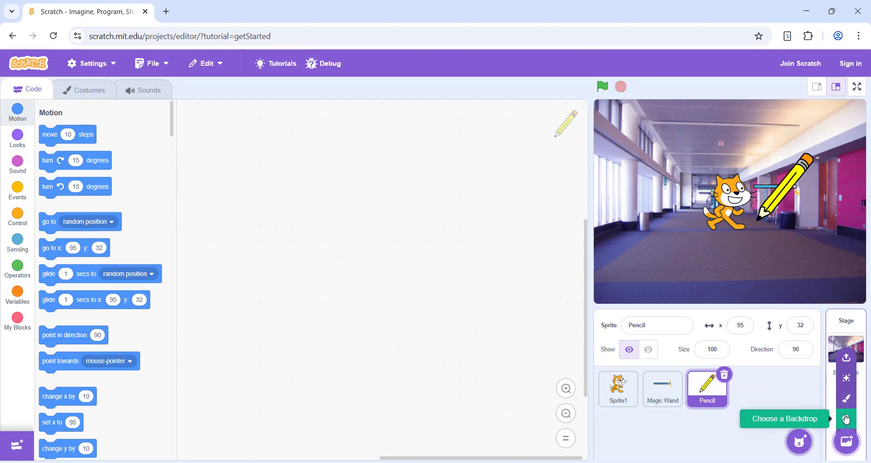
{"action": "left_click", "coordinate": [847, 419]}
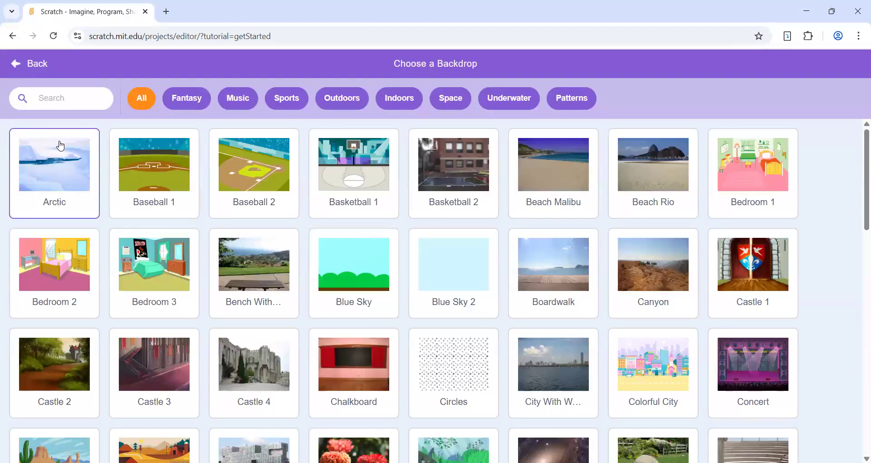
{"action": "left_click", "coordinate": [20, 73]}
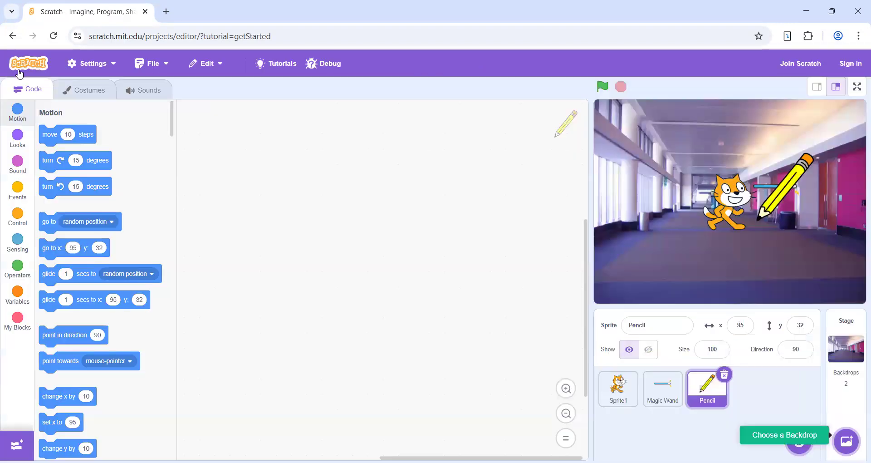
- Open the Pencil sprite's costumes, switch between pencil-a and pencil-b, and leave pencil-b active
{"action": "left_click", "coordinate": [84, 92]}
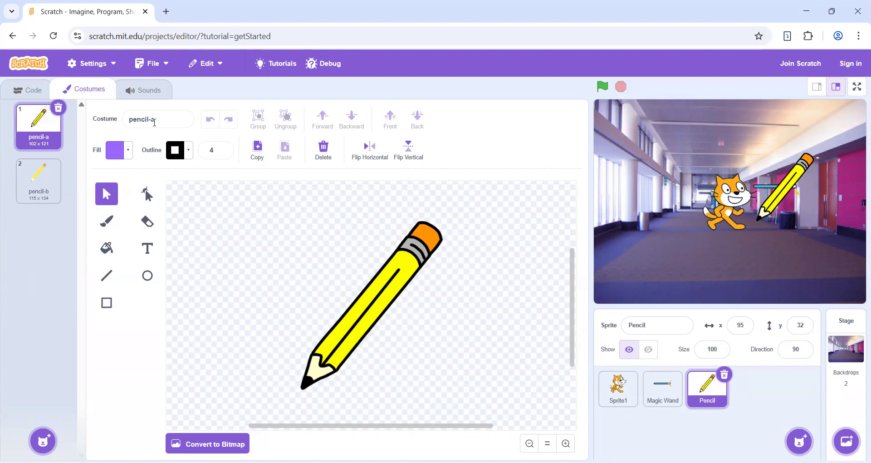
{"action": "left_click", "coordinate": [62, 178]}
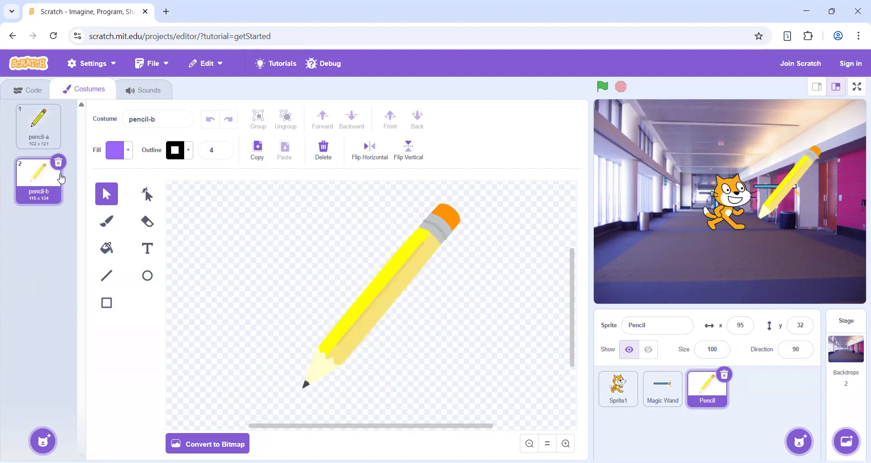
{"action": "left_click", "coordinate": [38, 125]}
{"action": "left_click", "coordinate": [38, 182]}
{"action": "left_click", "coordinate": [41, 129]}
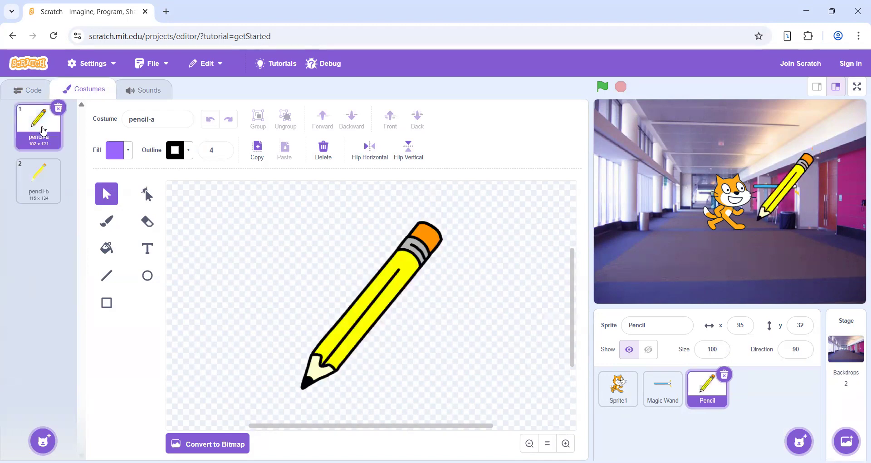
{"action": "left_click", "coordinate": [37, 187]}
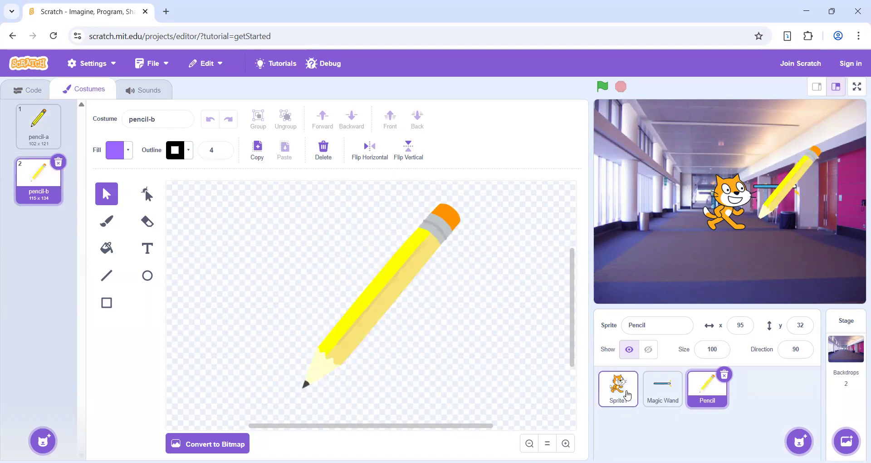
- View the costumes of the Magic Wand sprite and of the cat sprite, Sprite1
{"action": "left_click", "coordinate": [652, 396]}
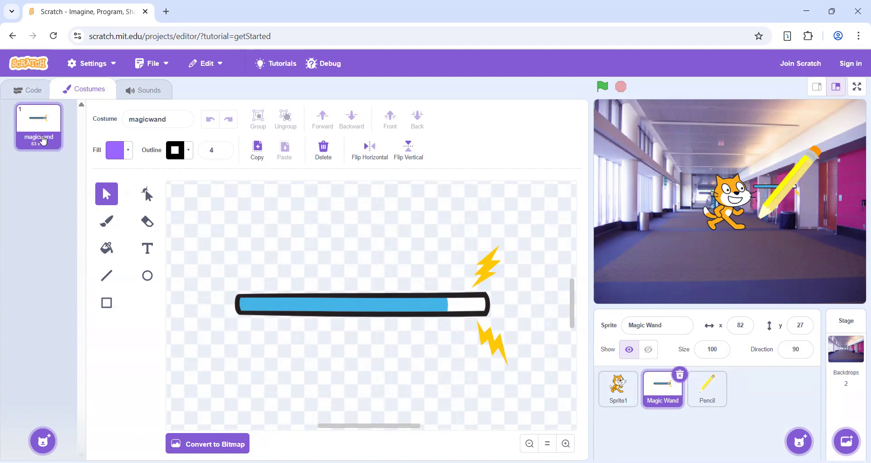
{"action": "left_click", "coordinate": [606, 391]}
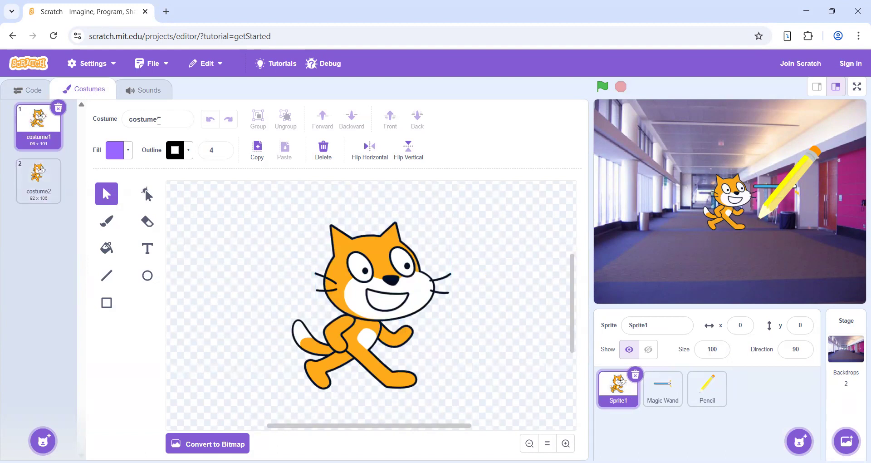
{"action": "left_click", "coordinate": [42, 166]}
- Rename the cat's first costume as costumeFirst
{"action": "left_click_drag", "start_coordinate": [172, 124], "coordinate": [128, 120]}
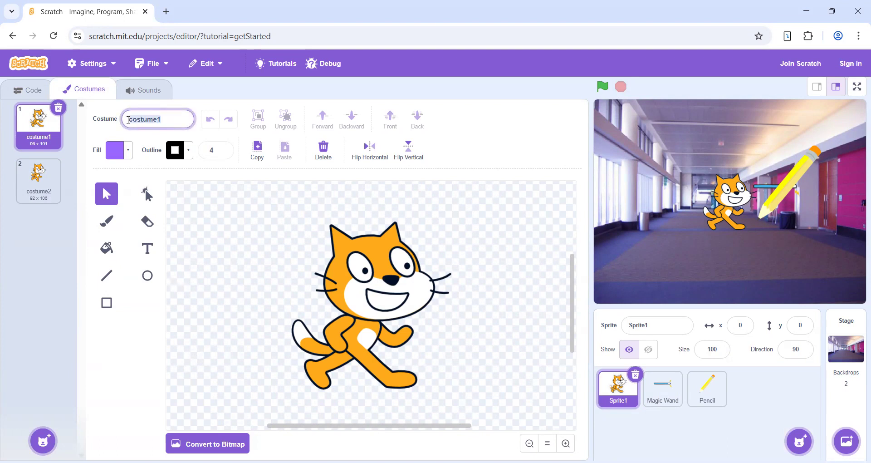
{"action": "type", "text": "costumeFirst"}
{"action": "key", "text": "Return"}
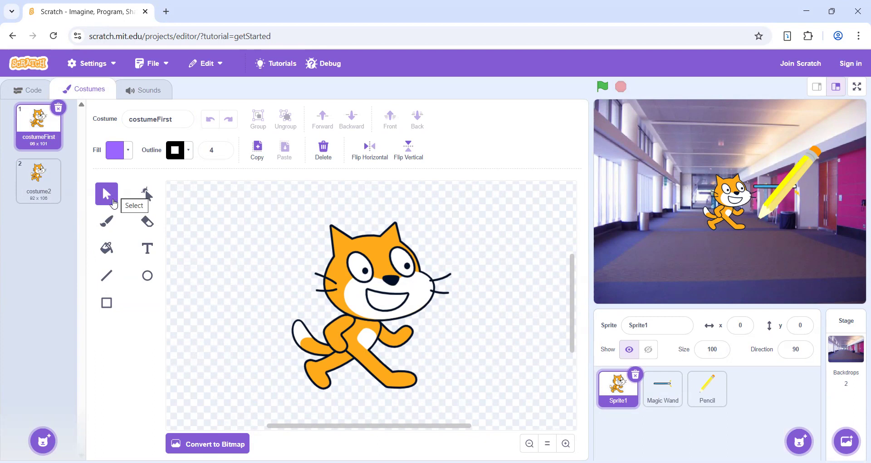
- Paint the cat's mouth yellow with the Brush, using fill color 12, saturation 60 and brightness 100
{"action": "left_click", "coordinate": [112, 222]}
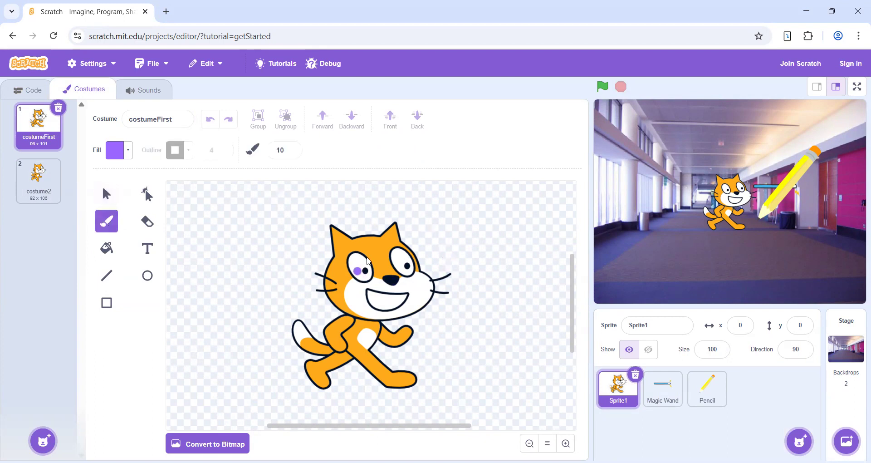
{"action": "left_click", "coordinate": [117, 151]}
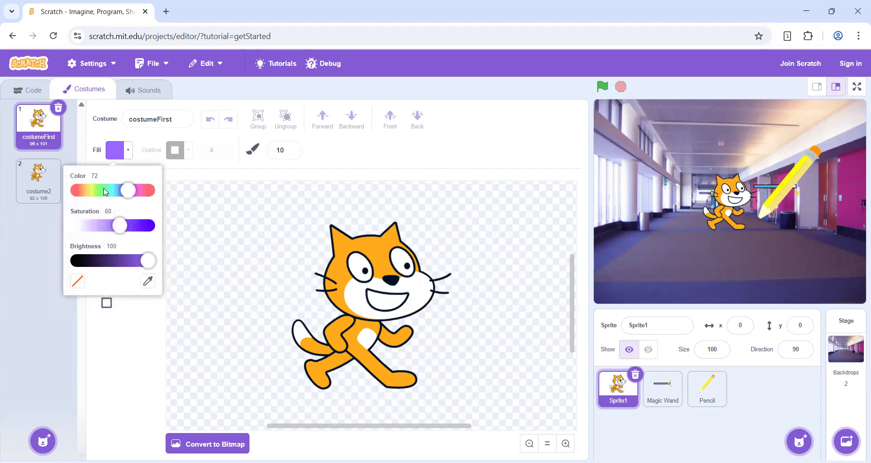
{"action": "left_click", "coordinate": [88, 192]}
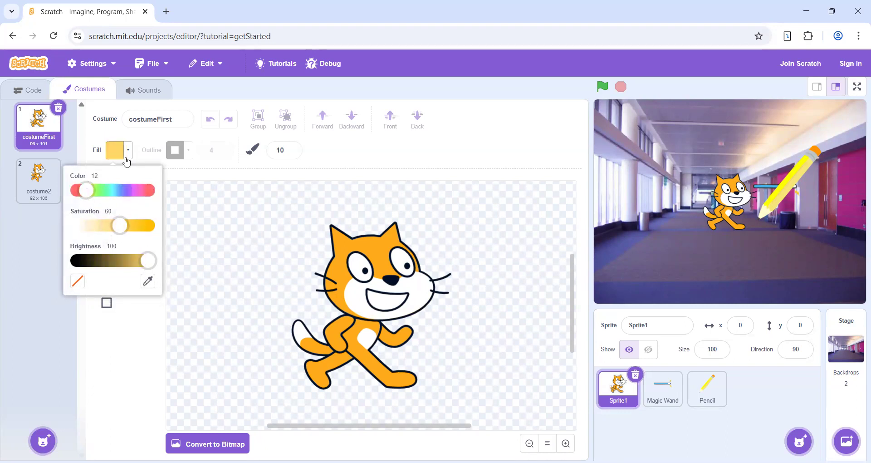
{"action": "left_click", "coordinate": [173, 171]}
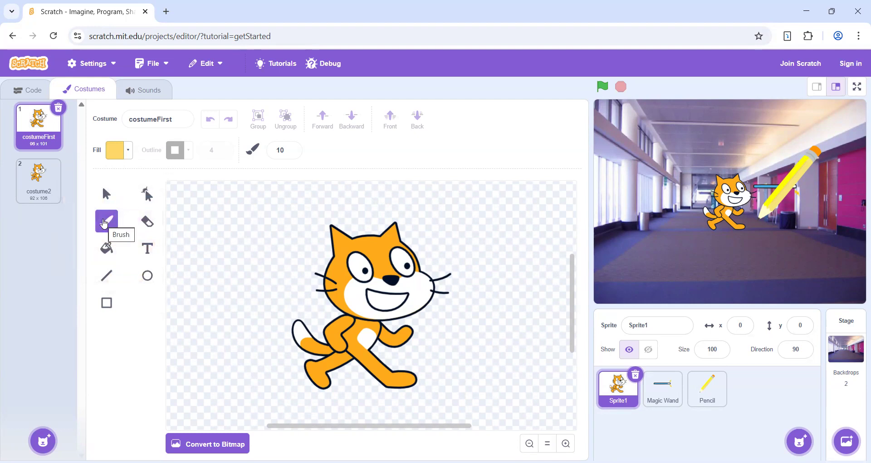
{"action": "left_click", "coordinate": [383, 302]}
{"action": "mouse_move", "coordinate": [374, 301]}
{"action": "left_mouse_down"}
{"action": "mouse_move", "coordinate": [400, 306]}
{"action": "mouse_move", "coordinate": [370, 293]}
{"action": "mouse_move", "coordinate": [386, 307]}
{"action": "mouse_move", "coordinate": [394, 301]}
{"action": "mouse_move", "coordinate": [379, 295]}
{"action": "mouse_move", "coordinate": [407, 299]}
{"action": "mouse_move", "coordinate": [399, 305]}
{"action": "left_mouse_up"}
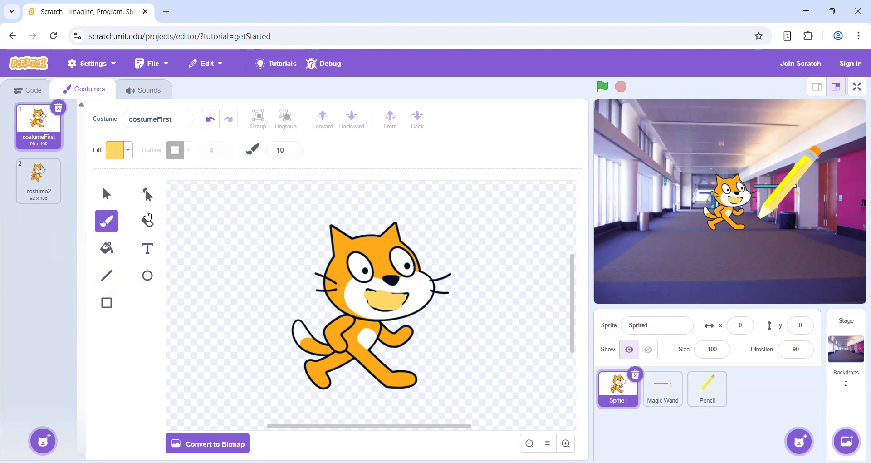
- Fill the white area around the cat's mouth with red, using color 0, saturation 60 and brightness 100
{"action": "left_click", "coordinate": [106, 250]}
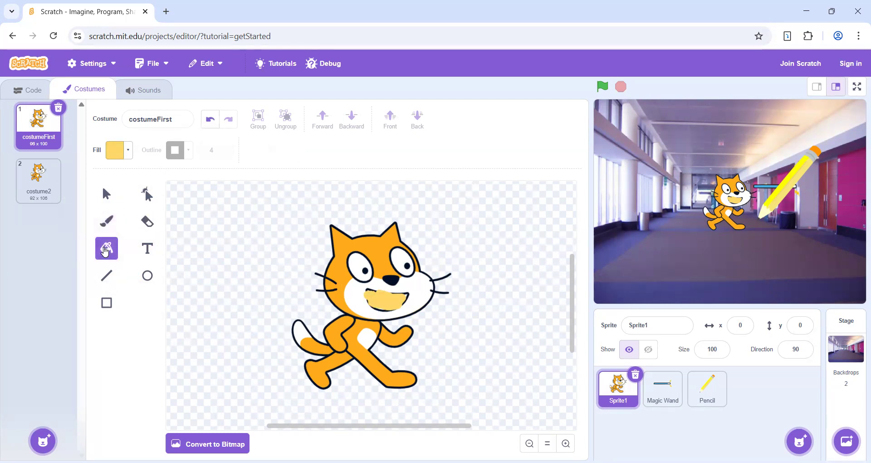
{"action": "left_click", "coordinate": [118, 156]}
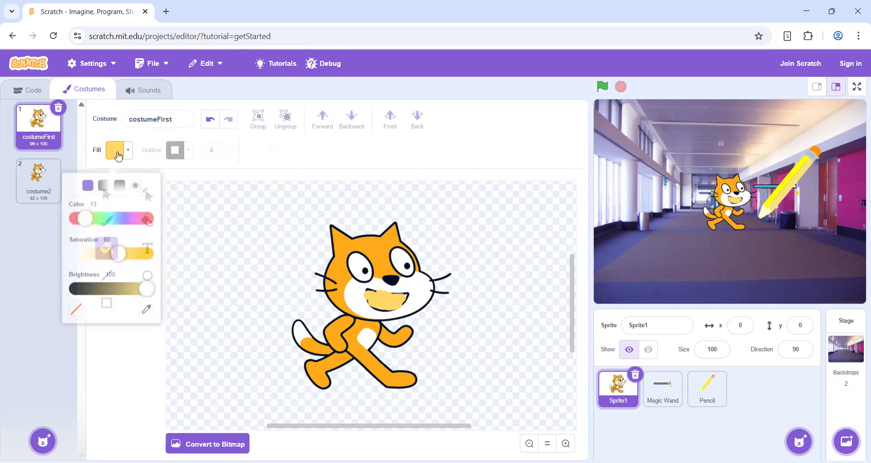
{"action": "left_click", "coordinate": [76, 213]}
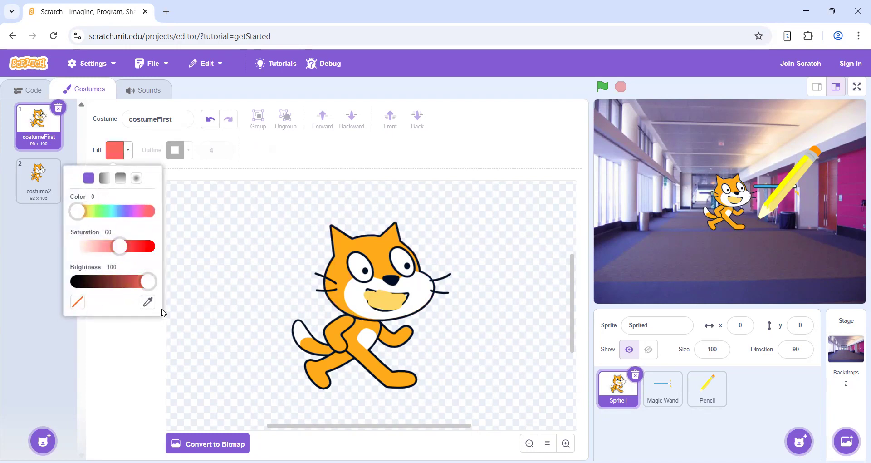
{"action": "left_click", "coordinate": [355, 293]}
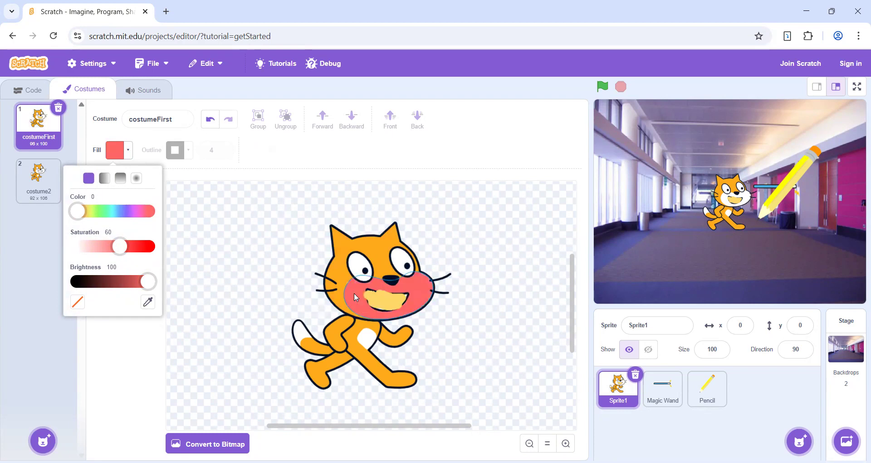
{"action": "left_click", "coordinate": [354, 292]}
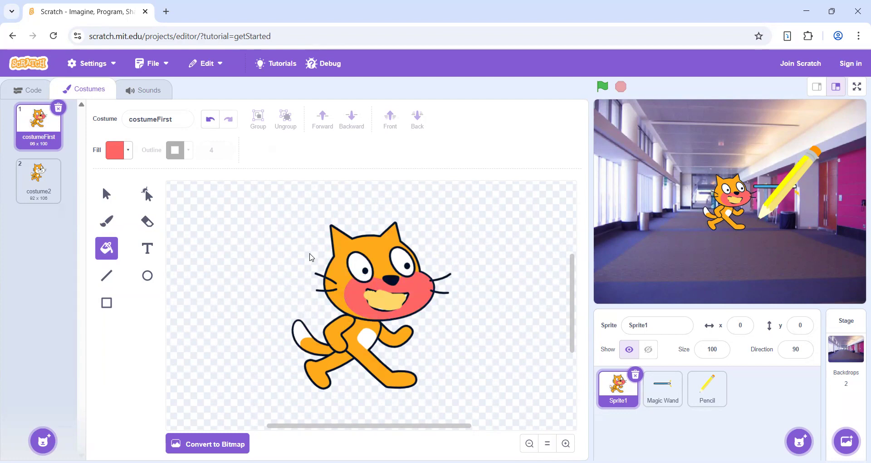
- Add two random surprise costumes to Sprite1
{"action": "mouse_move", "coordinate": [44, 442]}
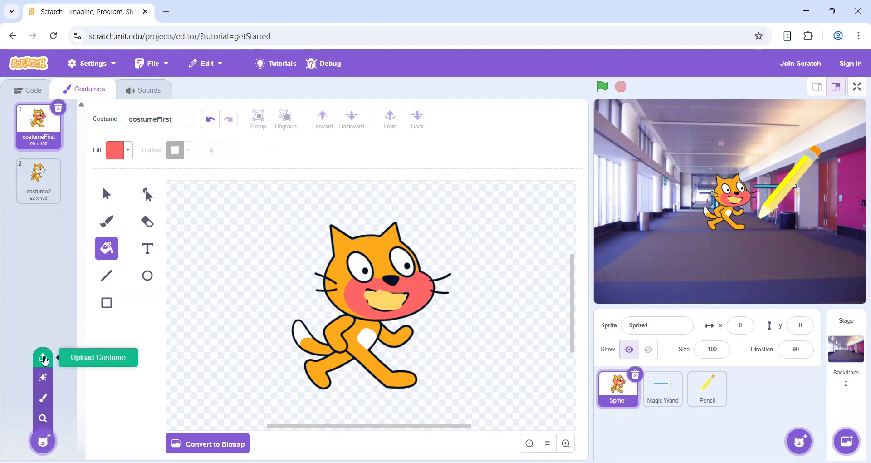
{"action": "left_click", "coordinate": [44, 379]}
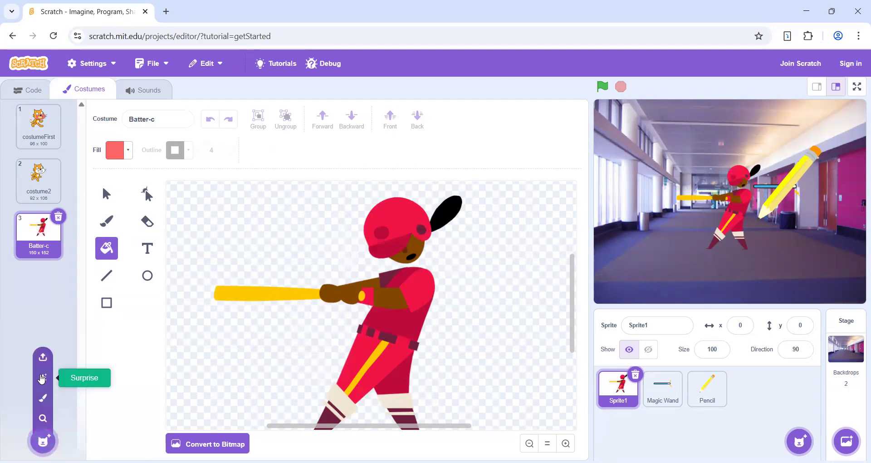
{"action": "left_click", "coordinate": [42, 378]}
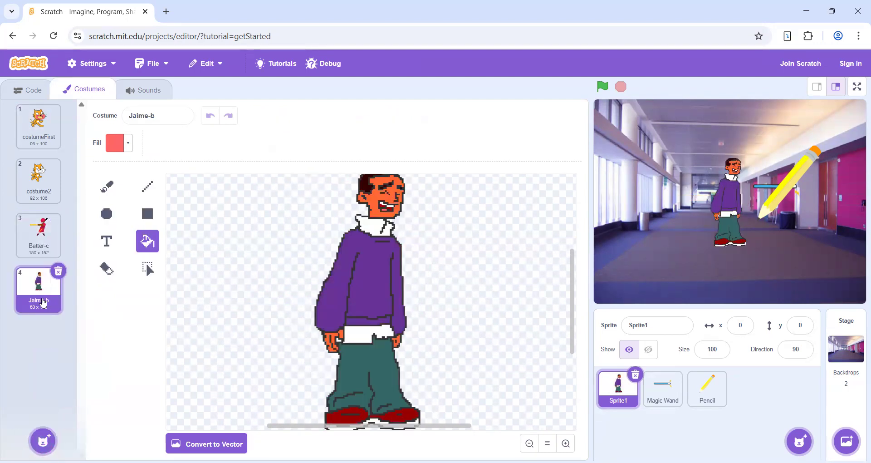
- Create a blank painted costume for Sprite1 and draw a red rectangle with a black outline, about 70 by 59, on it
{"action": "mouse_move", "coordinate": [41, 437]}
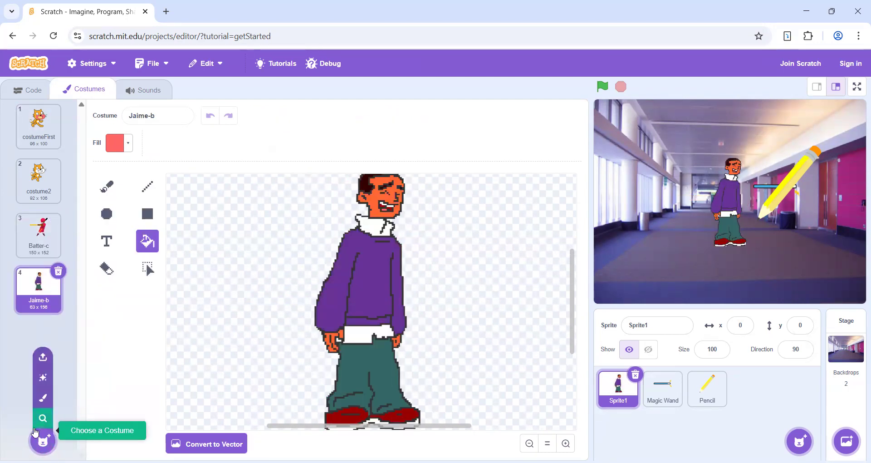
{"action": "left_click", "coordinate": [44, 399]}
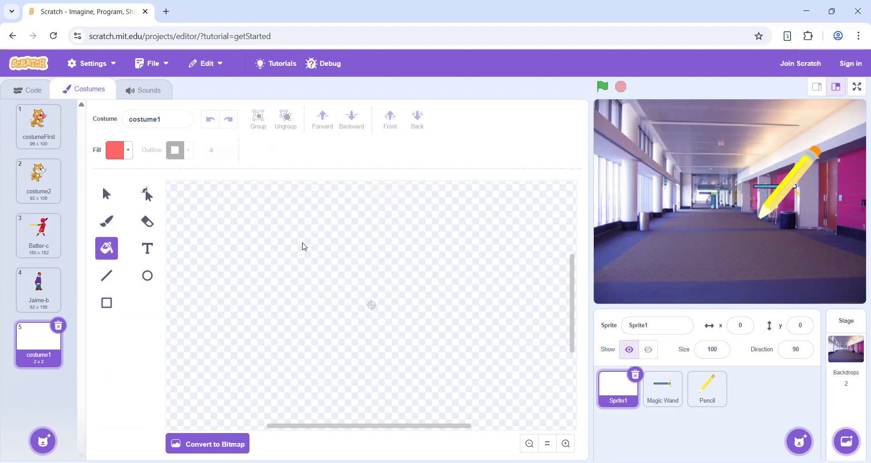
{"action": "left_click", "coordinate": [114, 304]}
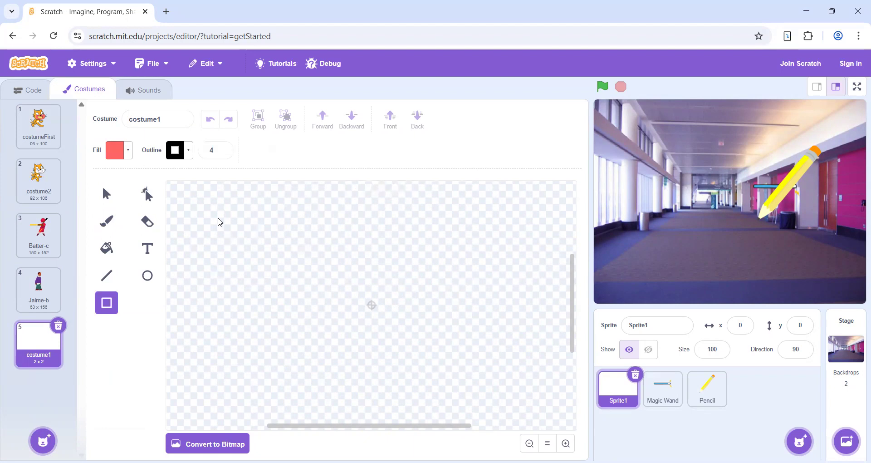
{"action": "left_click_drag", "start_coordinate": [218, 222], "coordinate": [333, 317]}
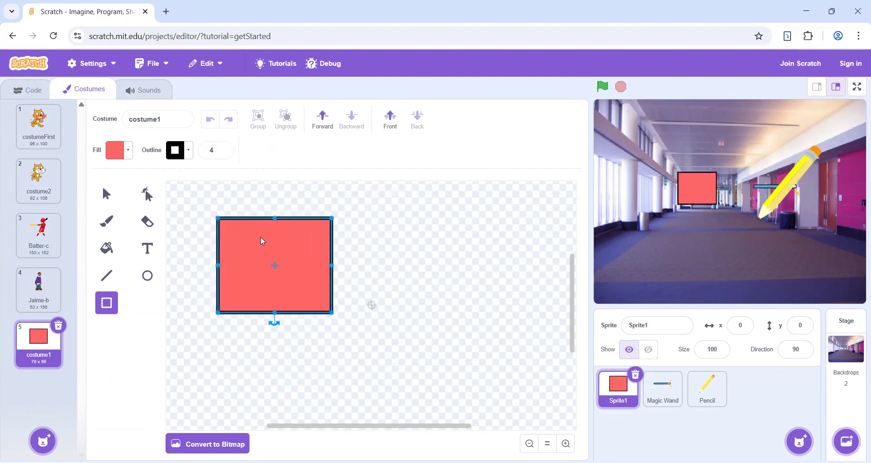
- Fill the red rectangle with cyan, using color 51, saturation 60 and brightness 100
{"action": "left_click", "coordinate": [107, 248]}
{"action": "left_click", "coordinate": [129, 149]}
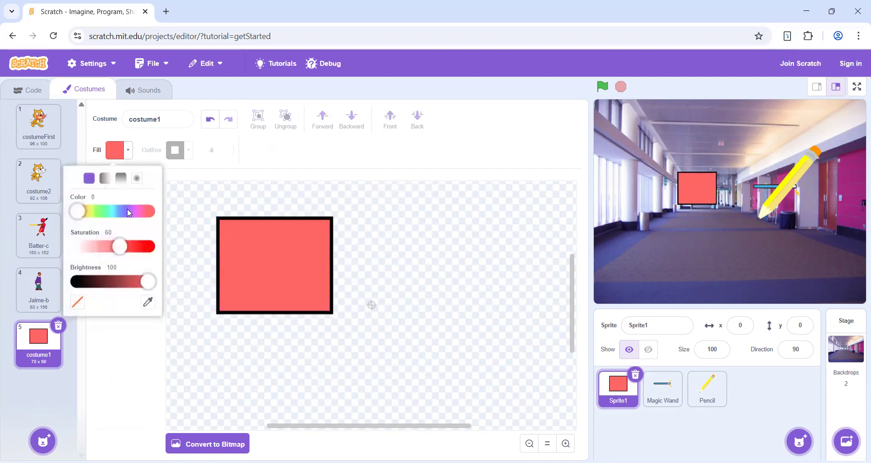
{"action": "left_click", "coordinate": [114, 212]}
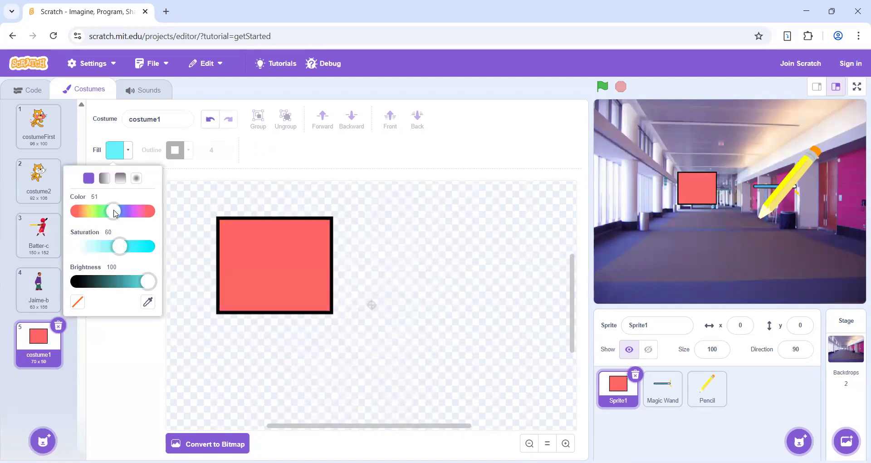
{"action": "left_click", "coordinate": [279, 257]}
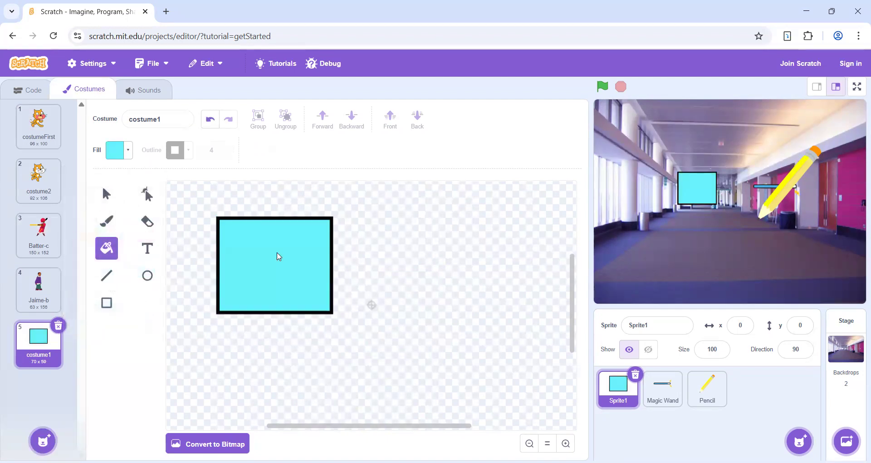
- Try erasing most of the cyan rectangle with the Eraser at size 40, and undo the erasing
{"action": "left_click", "coordinate": [147, 222]}
{"action": "mouse_move", "coordinate": [238, 248]}
{"action": "left_mouse_down"}
{"action": "mouse_move", "coordinate": [257, 275]}
{"action": "mouse_move", "coordinate": [281, 268]}
{"action": "mouse_move", "coordinate": [291, 248]}
{"action": "mouse_move", "coordinate": [266, 251]}
{"action": "mouse_move", "coordinate": [247, 291]}
{"action": "mouse_move", "coordinate": [220, 274]}
{"action": "mouse_move", "coordinate": [210, 308]}
{"action": "mouse_move", "coordinate": [271, 334]}
{"action": "mouse_move", "coordinate": [323, 281]}
{"action": "mouse_move", "coordinate": [315, 238]}
{"action": "mouse_move", "coordinate": [317, 247]}
{"action": "left_mouse_up"}
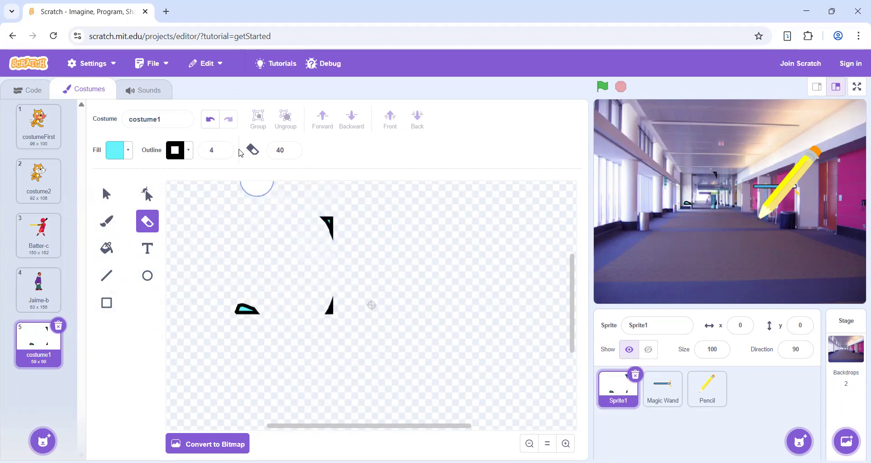
{"action": "left_click", "coordinate": [215, 127]}
{"action": "left_click", "coordinate": [214, 127]}
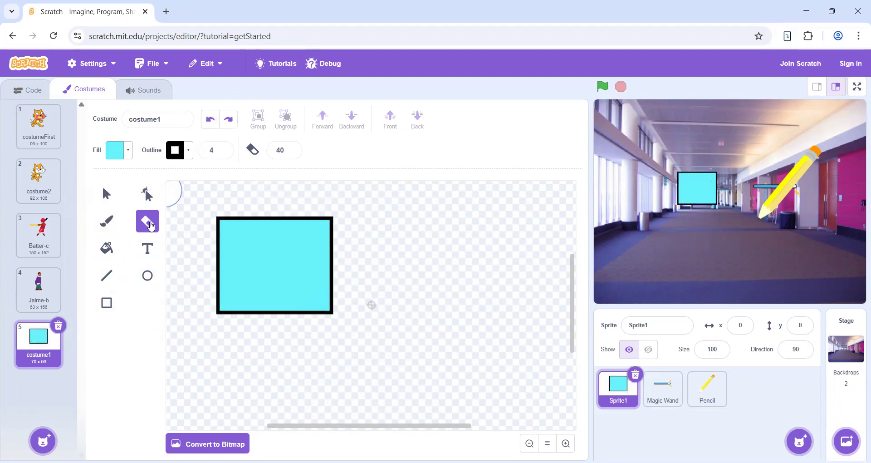
- Reshape the cyan rectangle by pulling its upper-right corner point outward and down, making a pointed polygon about 121 by 59
{"action": "left_click", "coordinate": [150, 200]}
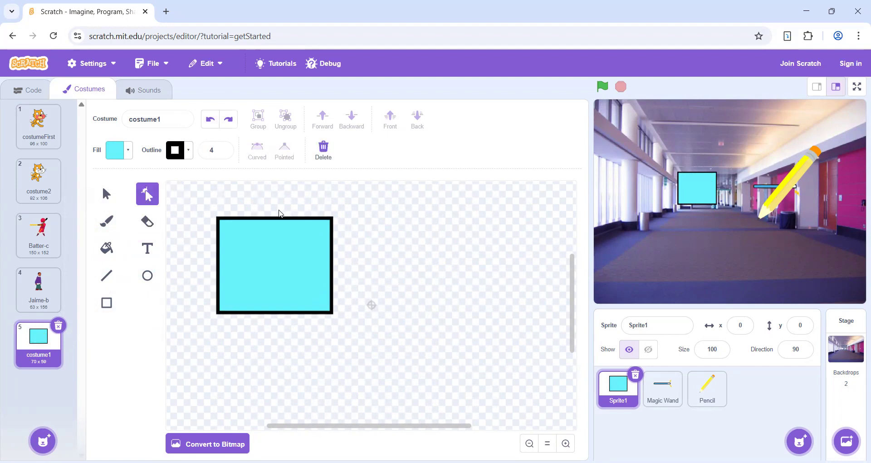
{"action": "left_click_drag", "start_coordinate": [331, 272], "coordinate": [350, 282]}
{"action": "left_click_drag", "start_coordinate": [353, 227], "coordinate": [435, 282]}
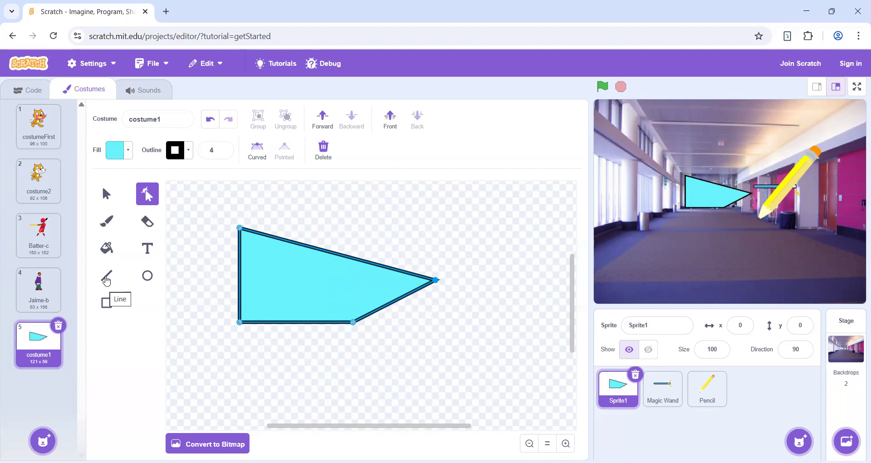
- Draw a slightly sloped black line below the polygon and a cyan ellipse with a black outline overlapping the polygon's pointed end
{"action": "left_click", "coordinate": [106, 280]}
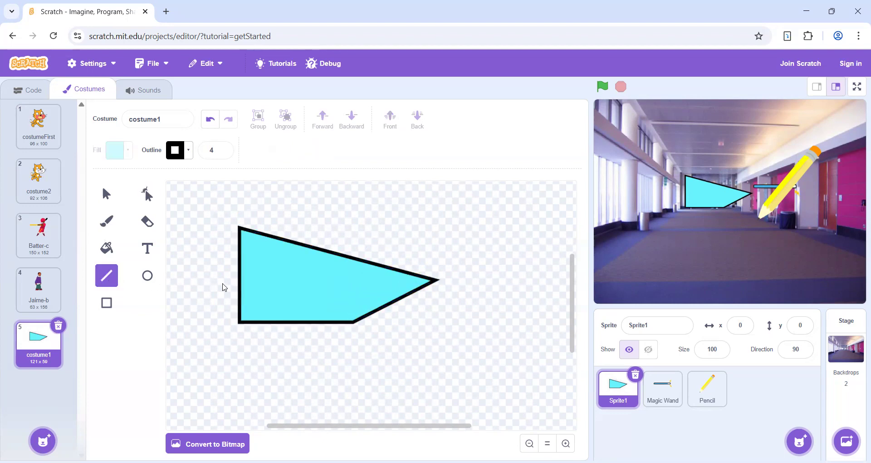
{"action": "left_click_drag", "start_coordinate": [231, 360], "coordinate": [371, 372]}
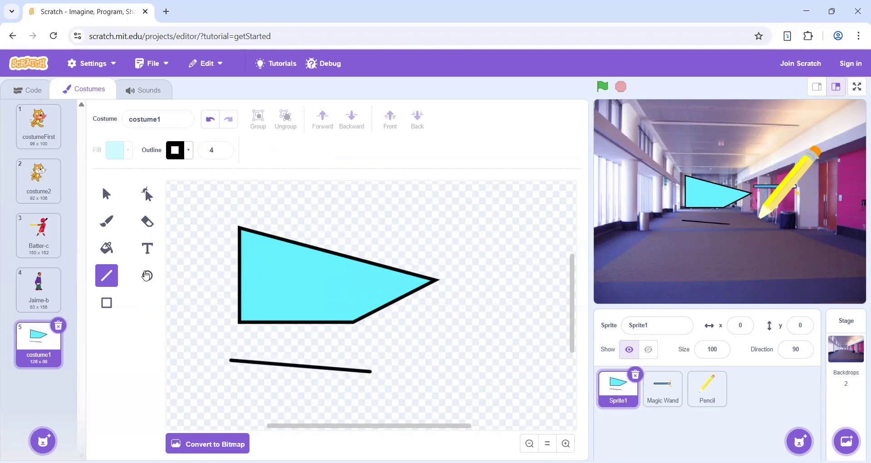
{"action": "left_click", "coordinate": [146, 277]}
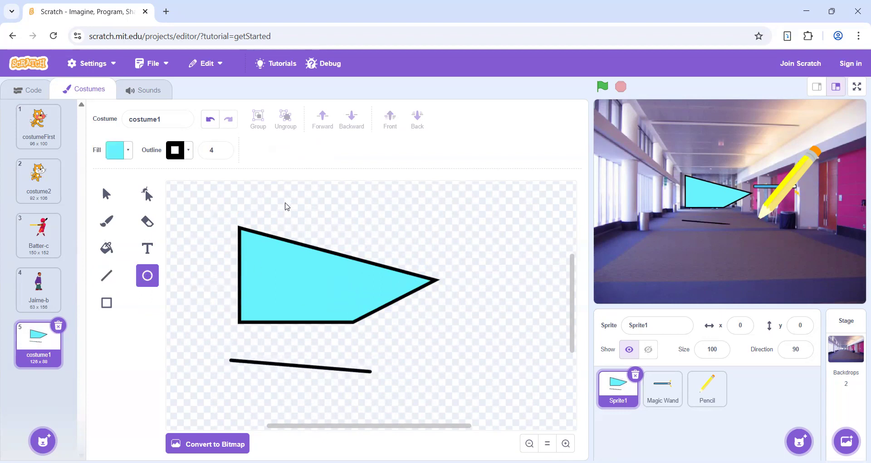
{"action": "left_click_drag", "start_coordinate": [396, 204], "coordinate": [529, 320]}
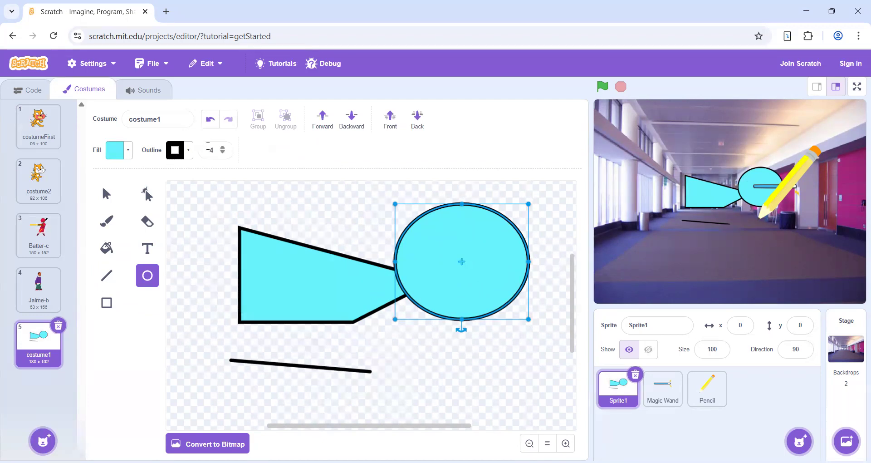
- Set the ellipse's outline color to 28, with saturation 100 and brightness 0
{"action": "left_click", "coordinate": [189, 151]}
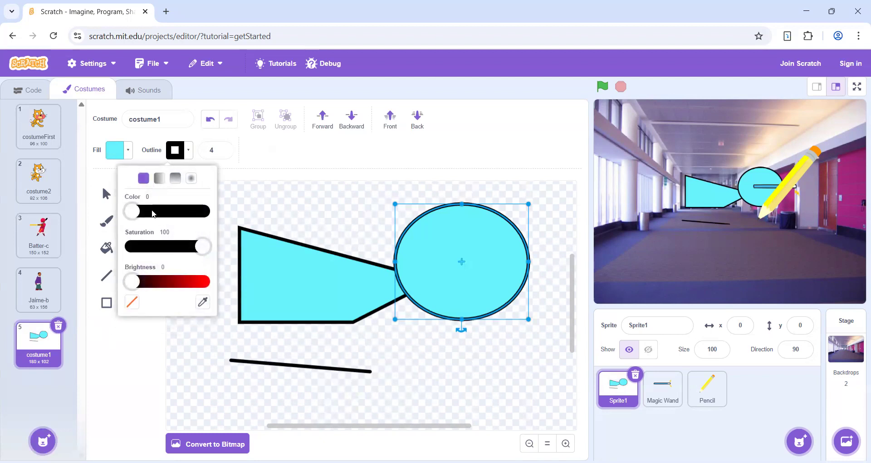
{"action": "left_click", "coordinate": [153, 212]}
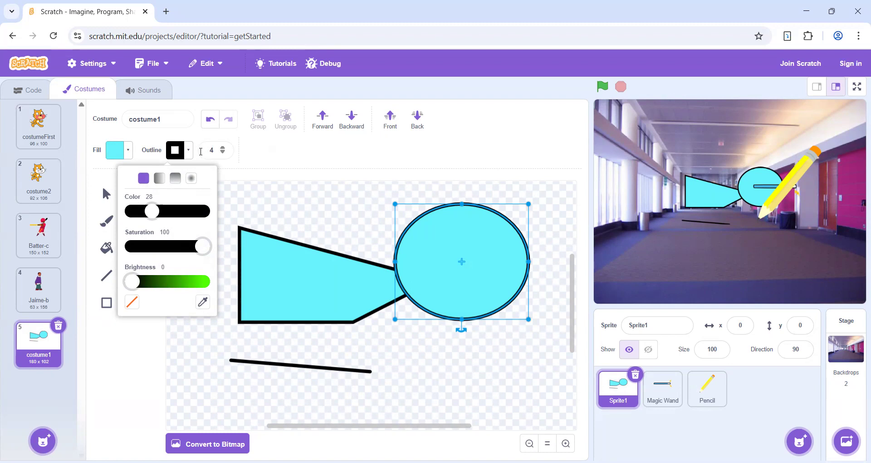
- Try thicker outline widths up to 29 on the ellipse, lower the width to 18 and restore it to 4
{"action": "left_click", "coordinate": [222, 151]}
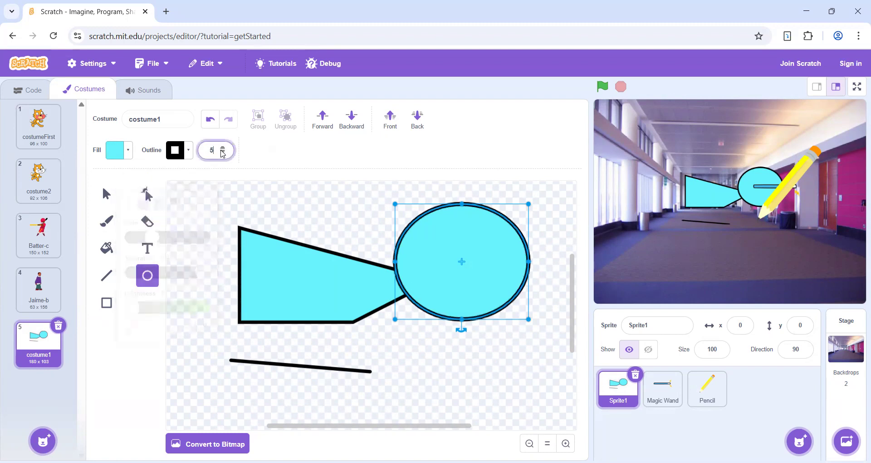
{"action": "left_click", "coordinate": [222, 150]}
{"action": "left_click", "coordinate": [222, 150]}
{"action": "left_click", "coordinate": [222, 150]}
{"action": "left_click", "coordinate": [222, 151]}
{"action": "left_click", "coordinate": [221, 150]}
{"action": "left_click", "coordinate": [222, 150]}
{"action": "left_click", "coordinate": [222, 150]}
{"action": "left_click", "coordinate": [222, 150]}
{"action": "double_click", "coordinate": [221, 150]}
{"action": "left_click", "coordinate": [222, 150]}
{"action": "left_click", "coordinate": [222, 149]}
{"action": "left_click", "coordinate": [222, 149]}
{"action": "left_click", "coordinate": [222, 150]}
{"action": "left_click", "coordinate": [222, 150]}
{"action": "left_click", "coordinate": [222, 150]}
{"action": "left_click", "coordinate": [222, 150]}
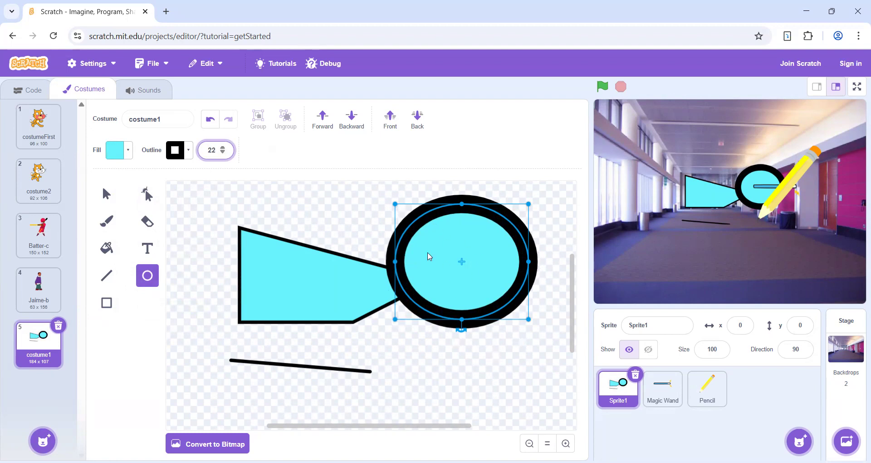
{"action": "left_click", "coordinate": [222, 148]}
{"action": "left_click", "coordinate": [222, 147]}
{"action": "left_click", "coordinate": [222, 148]}
{"action": "left_click", "coordinate": [223, 148]}
{"action": "left_click", "coordinate": [223, 148]}
{"action": "left_click", "coordinate": [223, 148]}
{"action": "left_click", "coordinate": [222, 148]}
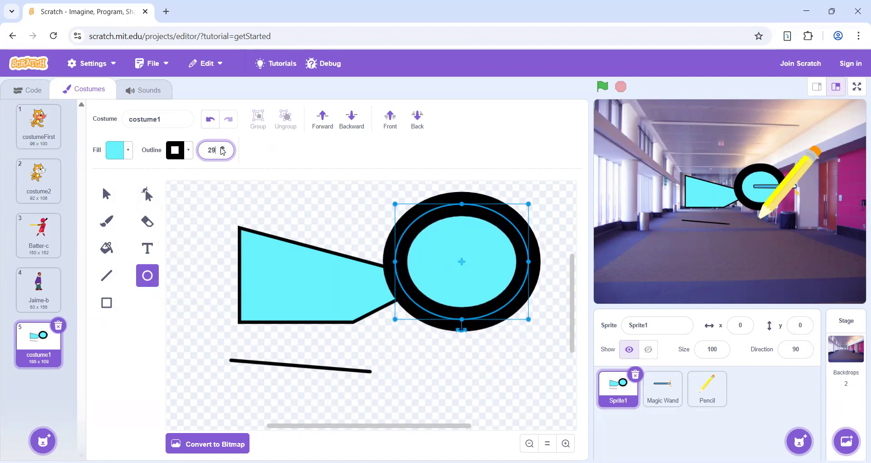
{"action": "left_click", "coordinate": [223, 153]}
{"action": "left_click", "coordinate": [223, 153]}
{"action": "left_click", "coordinate": [222, 153]}
{"action": "left_click", "coordinate": [223, 153]}
{"action": "left_click", "coordinate": [223, 153]}
{"action": "left_click", "coordinate": [223, 153]}
{"action": "left_click", "coordinate": [223, 153]}
{"action": "left_click", "coordinate": [223, 153]}
{"action": "left_click", "coordinate": [223, 153]}
{"action": "left_click", "coordinate": [223, 153]}
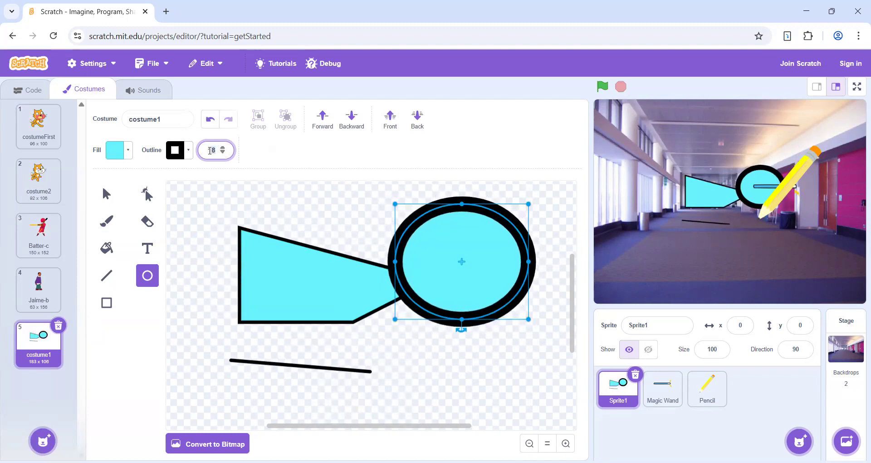
{"action": "double_click", "coordinate": [210, 151]}
{"action": "type", "text": "4"}
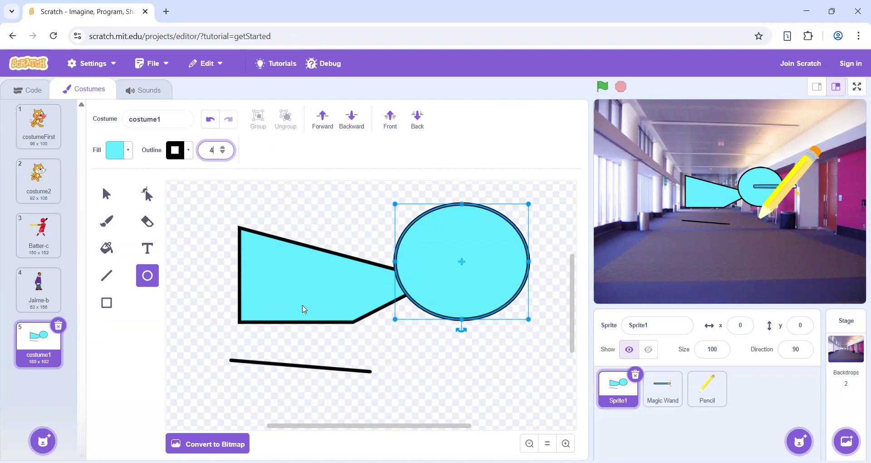
- Group the cyan polygon with the ellipse and move the group toward the lower left of the canvas
{"action": "left_click", "coordinate": [115, 200]}
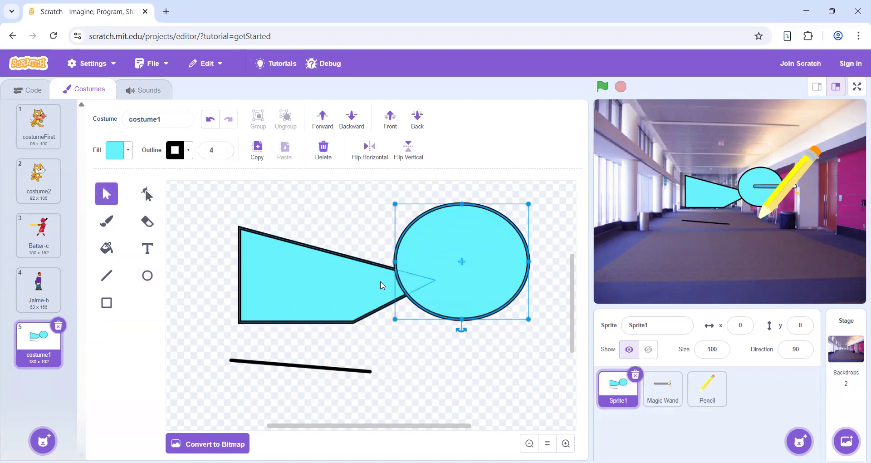
{"action": "left_click", "coordinate": [354, 287], "text": "shift"}
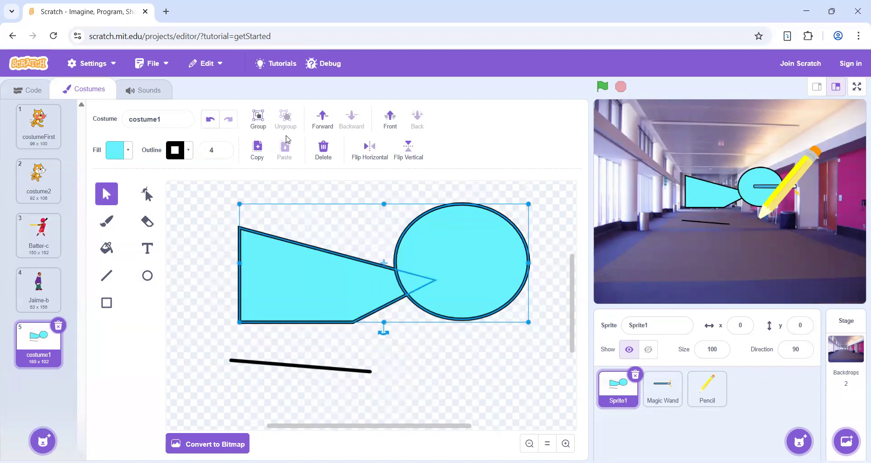
{"action": "left_click", "coordinate": [259, 119]}
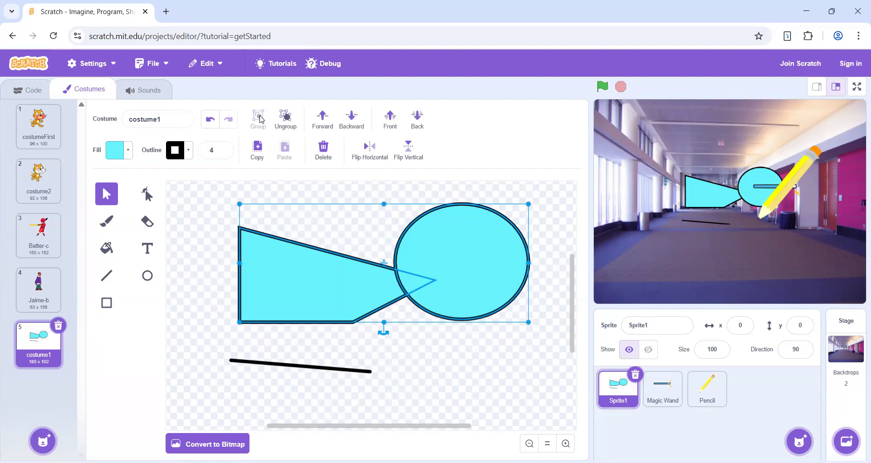
{"action": "left_click", "coordinate": [377, 237]}
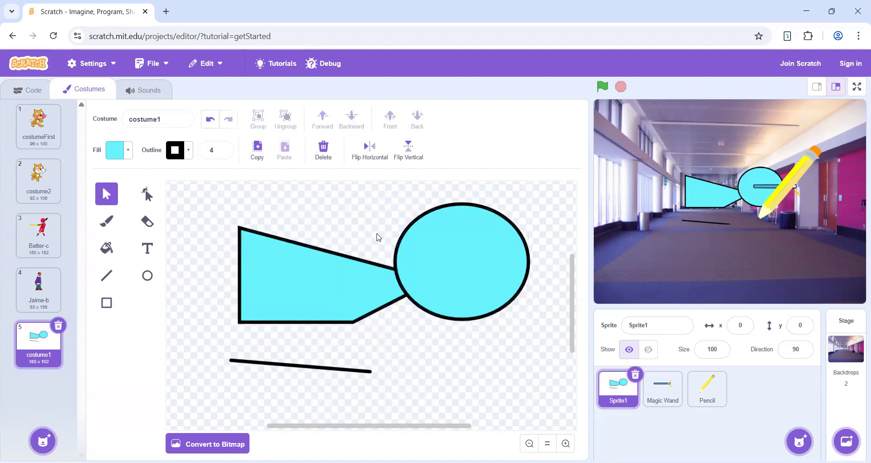
{"action": "left_click_drag", "start_coordinate": [368, 275], "coordinate": [378, 325]}
{"action": "left_click_drag", "start_coordinate": [305, 298], "coordinate": [305, 298]}
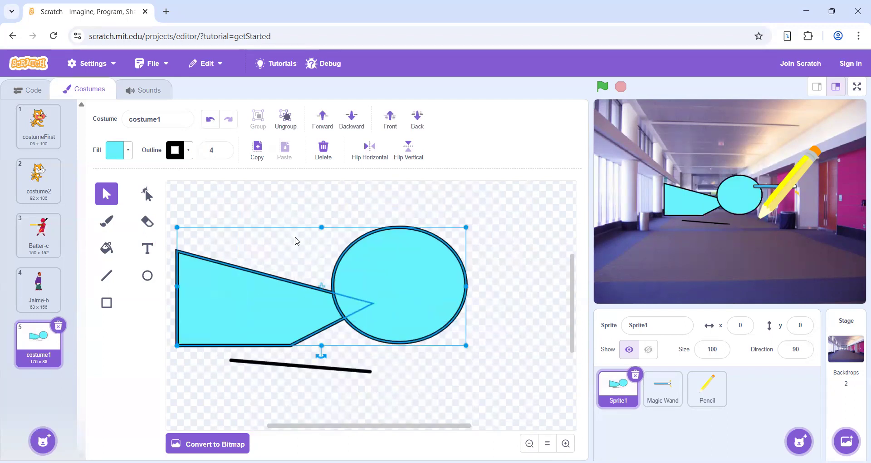
- Ungroup the polygon and ellipse and move them apart, placing the ellipse to the lower right of the polygon
{"action": "left_click", "coordinate": [286, 118]}
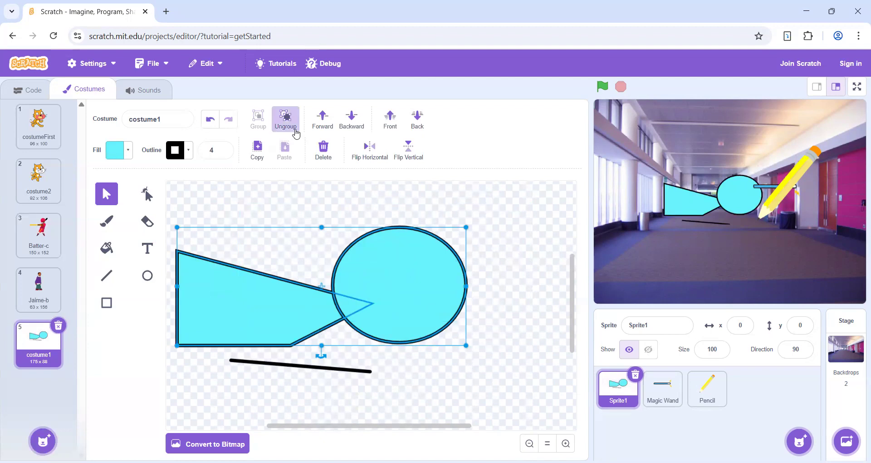
{"action": "left_click_drag", "start_coordinate": [353, 267], "coordinate": [413, 256]}
{"action": "left_click", "coordinate": [325, 202]}
{"action": "left_click_drag", "start_coordinate": [454, 230], "coordinate": [453, 256]}
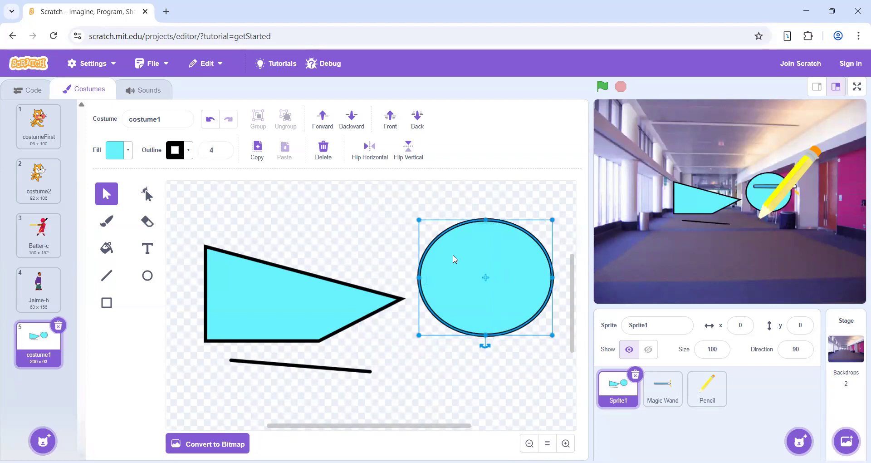
{"action": "left_click_drag", "start_coordinate": [454, 255], "coordinate": [458, 312]}
{"action": "left_click", "coordinate": [340, 299]}
{"action": "mouse_move", "coordinate": [340, 298]}
{"action": "left_mouse_down"}
{"action": "mouse_move", "coordinate": [337, 255]}
{"action": "mouse_move", "coordinate": [345, 282]}
{"action": "mouse_move", "coordinate": [334, 284]}
{"action": "left_mouse_up"}
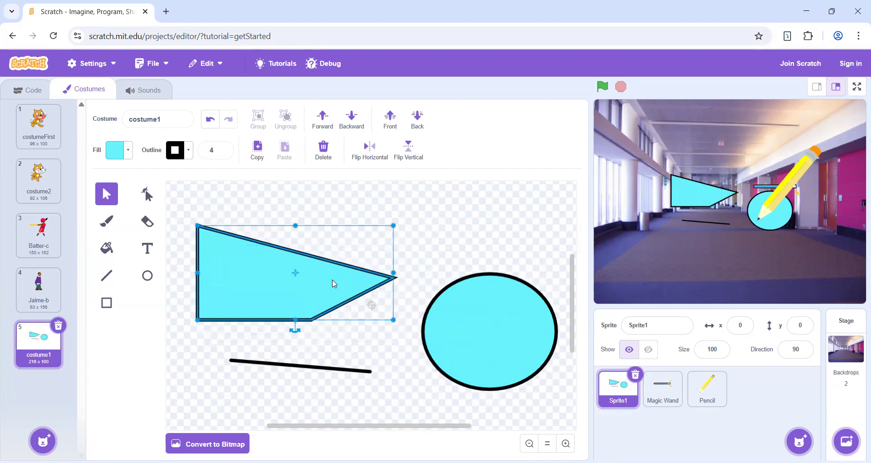
- Copy the cyan polygon and paste four overlapping copies of it
{"action": "left_click", "coordinate": [258, 150]}
{"action": "left_click", "coordinate": [285, 150]}
{"action": "left_click", "coordinate": [284, 150]}
{"action": "left_click", "coordinate": [285, 150]}
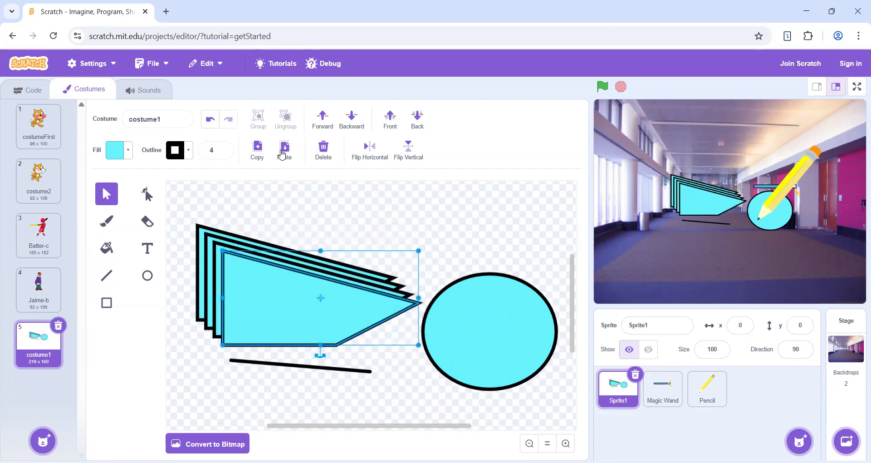
{"action": "left_click", "coordinate": [282, 153]}
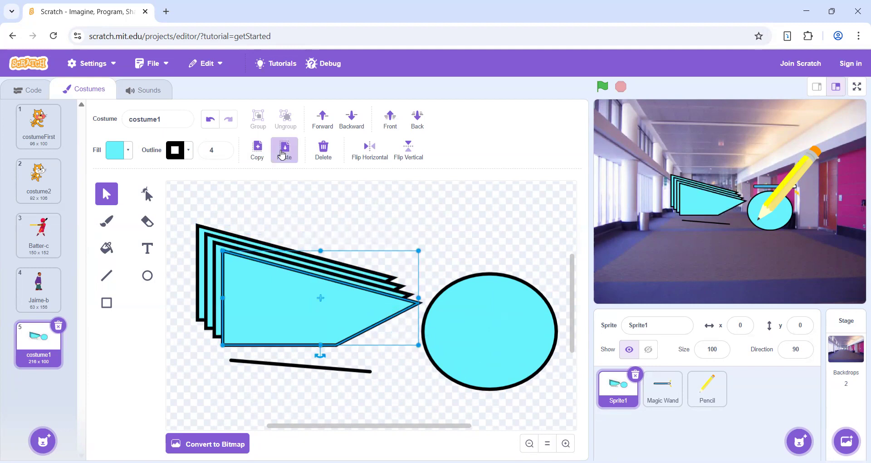
- Delete all the shapes from the costume, and undo both the deletion and the pasted polygon copies
{"action": "left_click", "coordinate": [324, 148]}
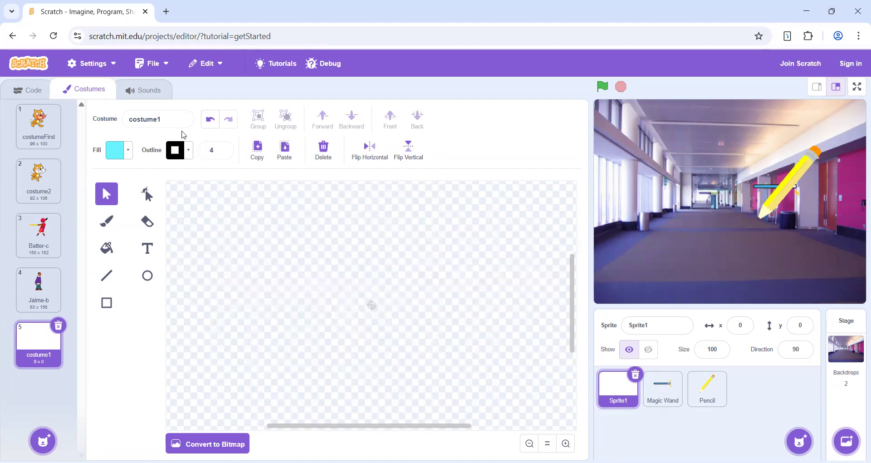
{"action": "left_click", "coordinate": [209, 119]}
{"action": "left_click", "coordinate": [203, 127]}
{"action": "left_click", "coordinate": [203, 128]}
{"action": "left_click", "coordinate": [203, 128]}
{"action": "left_click", "coordinate": [203, 127]}
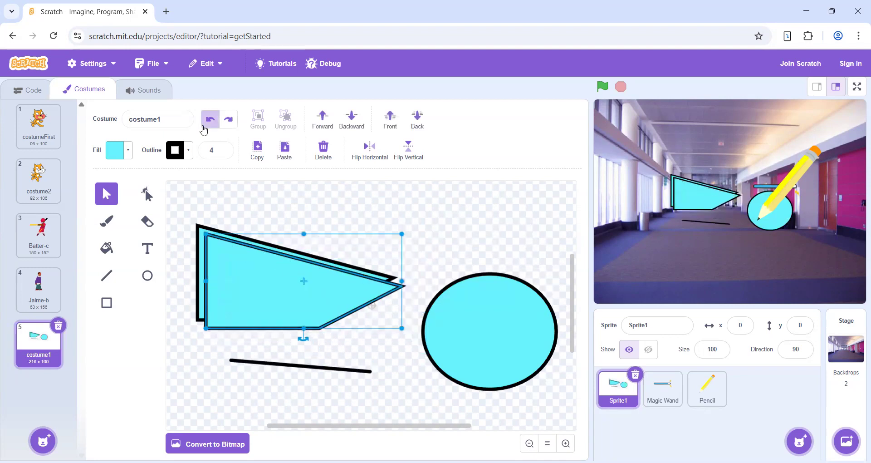
{"action": "left_click", "coordinate": [204, 127]}
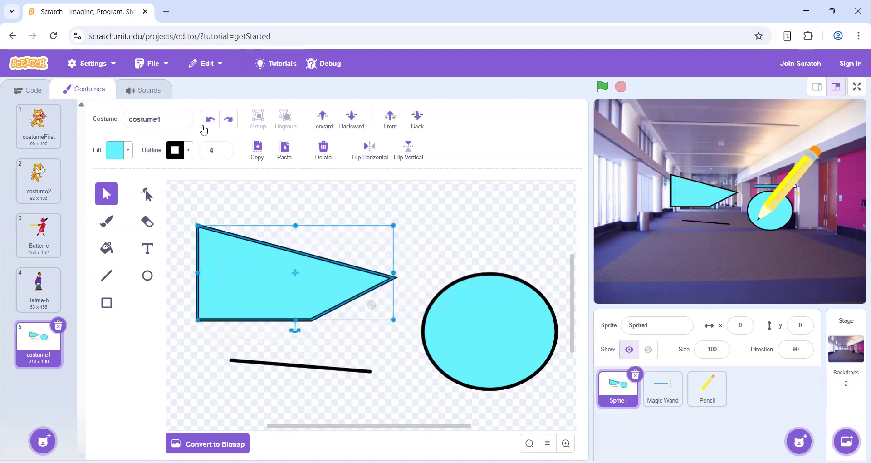
- Flip the cyan polygon horizontally and back, and flip it vertically and back
{"action": "left_click", "coordinate": [375, 156]}
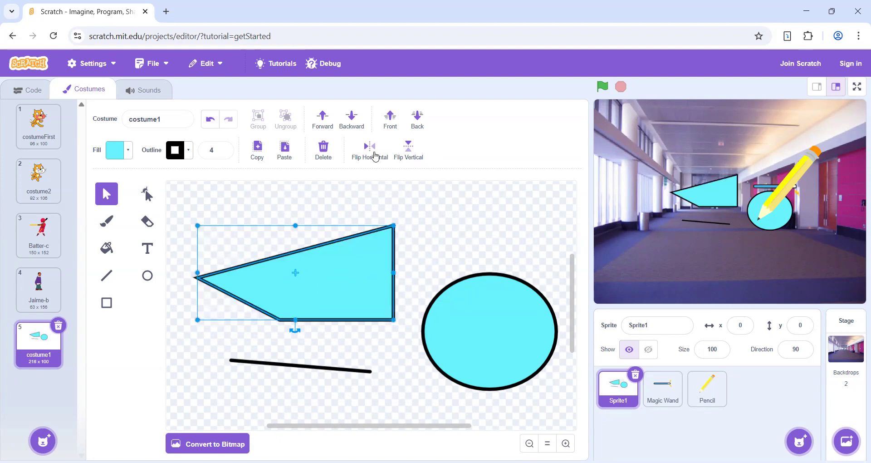
{"action": "left_click", "coordinate": [373, 149]}
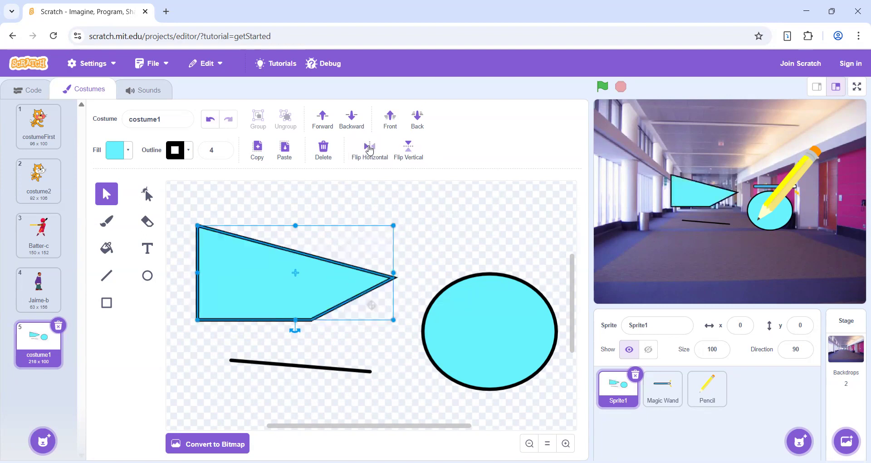
{"action": "left_click", "coordinate": [399, 152]}
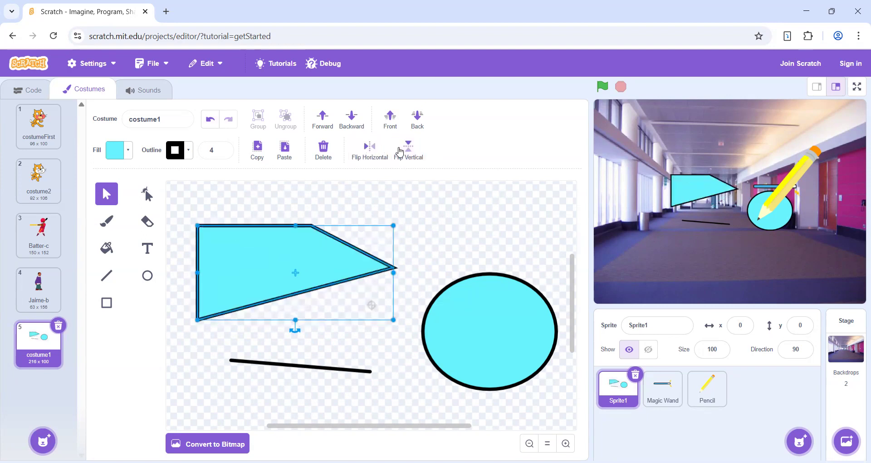
{"action": "left_click", "coordinate": [399, 151]}
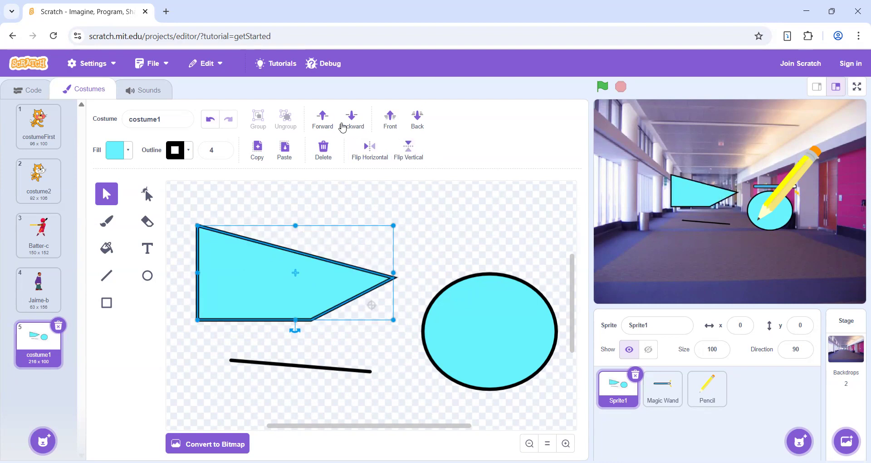
- Move the cyan polygon so it overlaps the ellipse, and set its fill to yellow-green with colour value 19
{"action": "left_click_drag", "start_coordinate": [334, 270], "coordinate": [478, 339]}
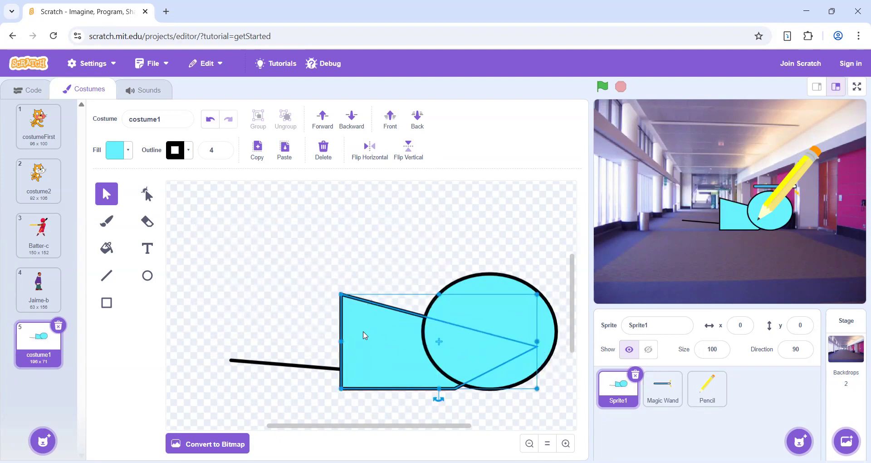
{"action": "left_click", "coordinate": [128, 153]}
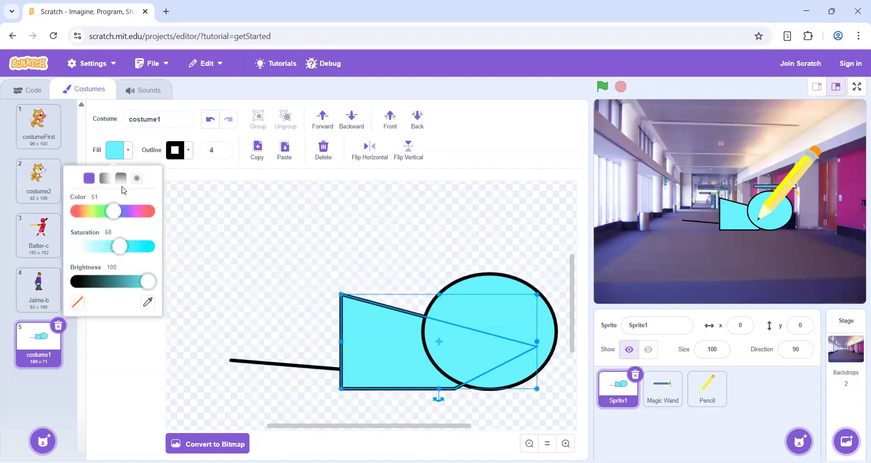
{"action": "left_click", "coordinate": [92, 212]}
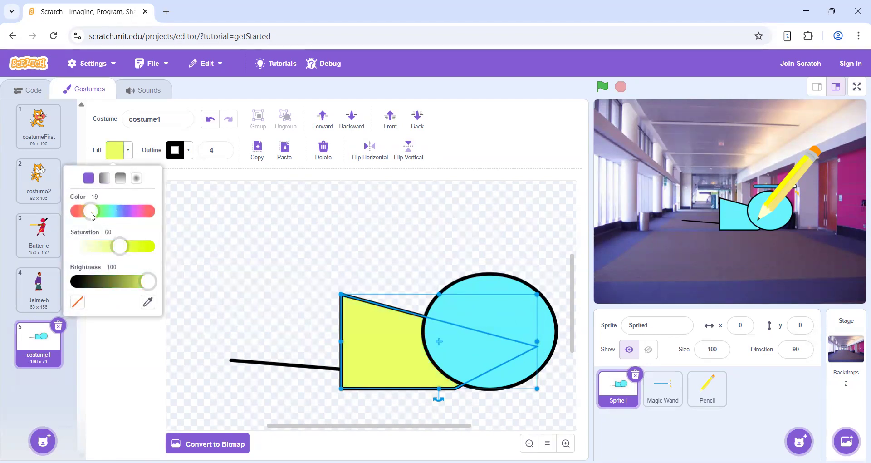
- Send the cyan ellipse one level backward behind the yellow-green polygon, and bring it forward again
{"action": "left_click", "coordinate": [498, 304]}
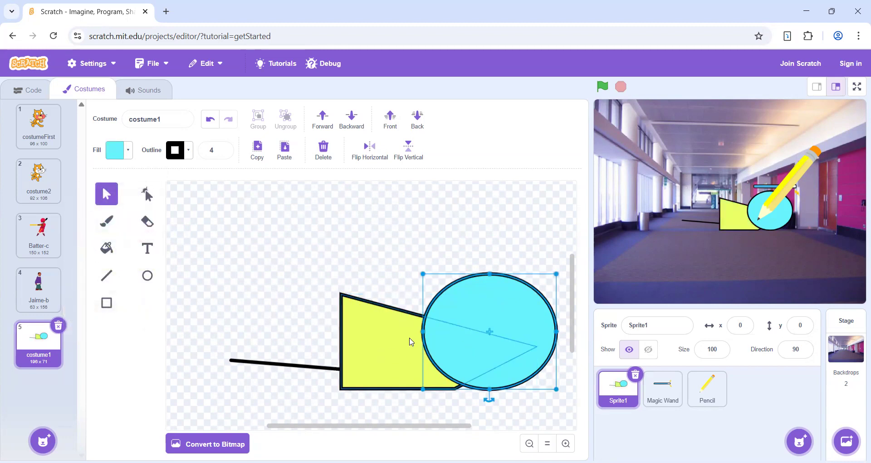
{"action": "left_click", "coordinate": [411, 342]}
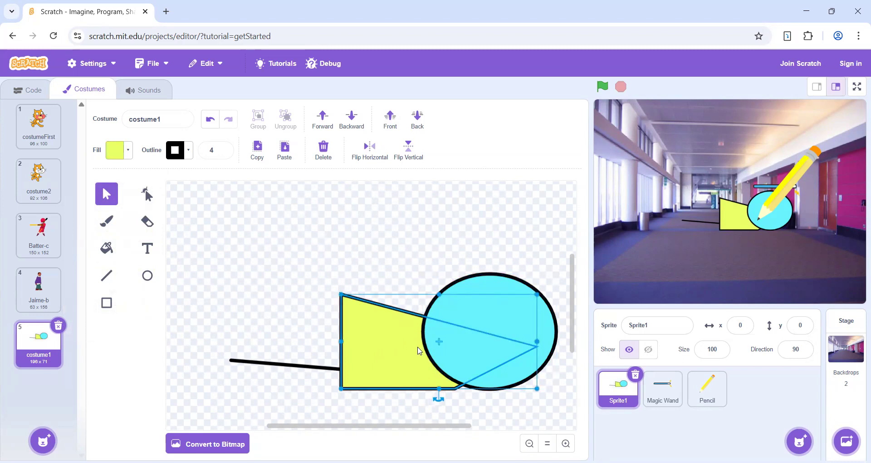
{"action": "left_click", "coordinate": [466, 314]}
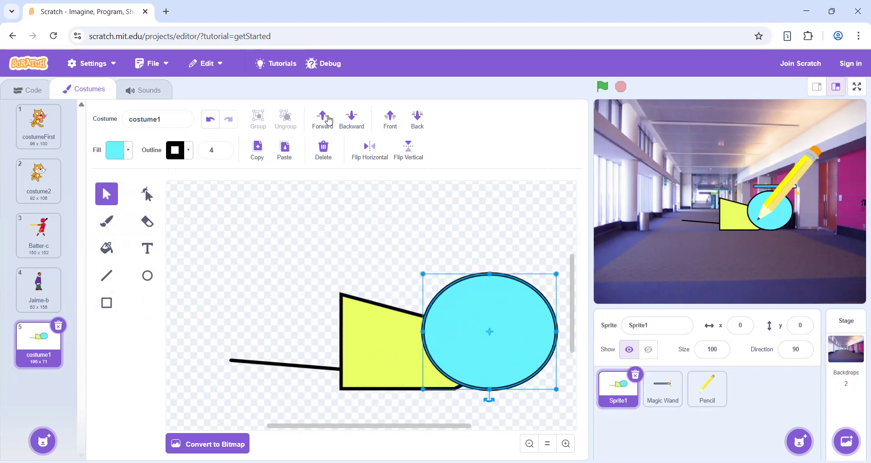
{"action": "left_click", "coordinate": [351, 122]}
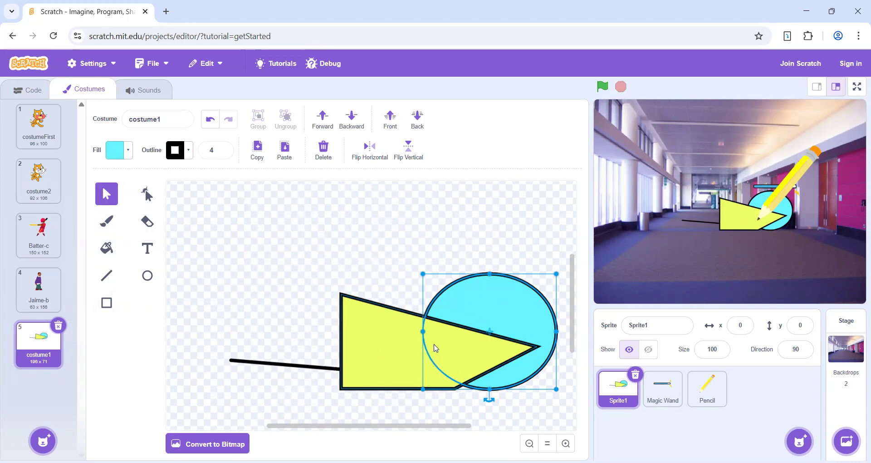
{"action": "left_click", "coordinate": [333, 129]}
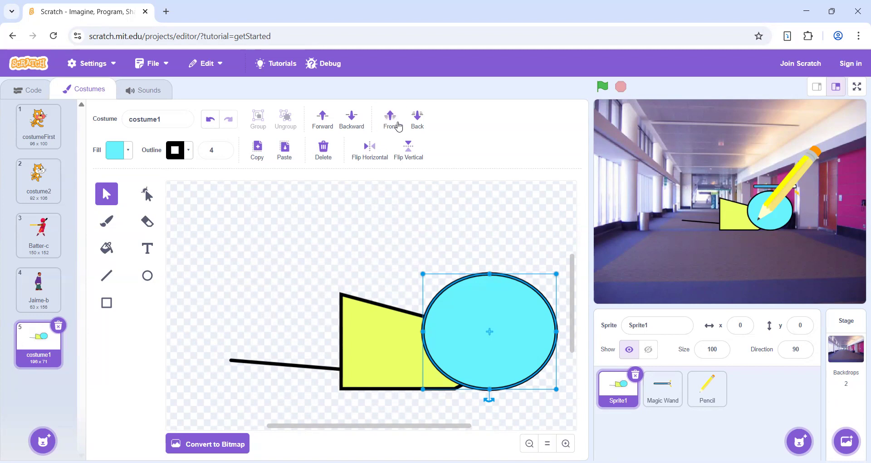
- Send the ellipse to the back, to the front and to the back again, and move the yellow-green polygon up and left off it
{"action": "left_click", "coordinate": [418, 124]}
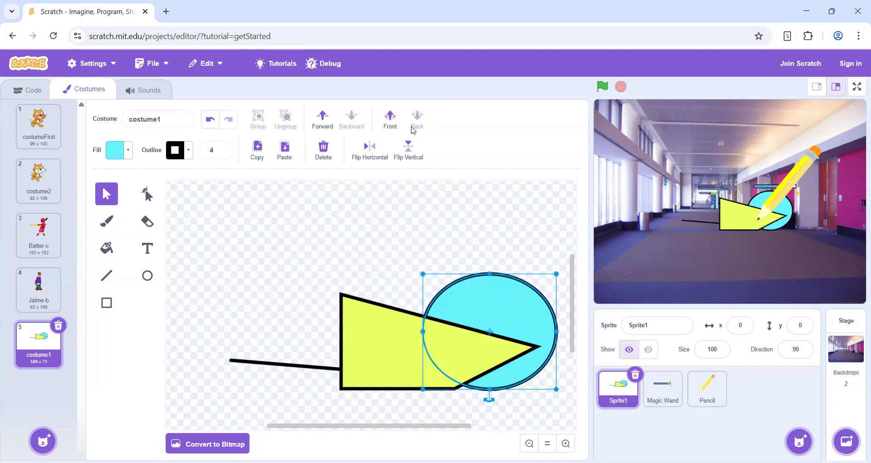
{"action": "left_click", "coordinate": [396, 126]}
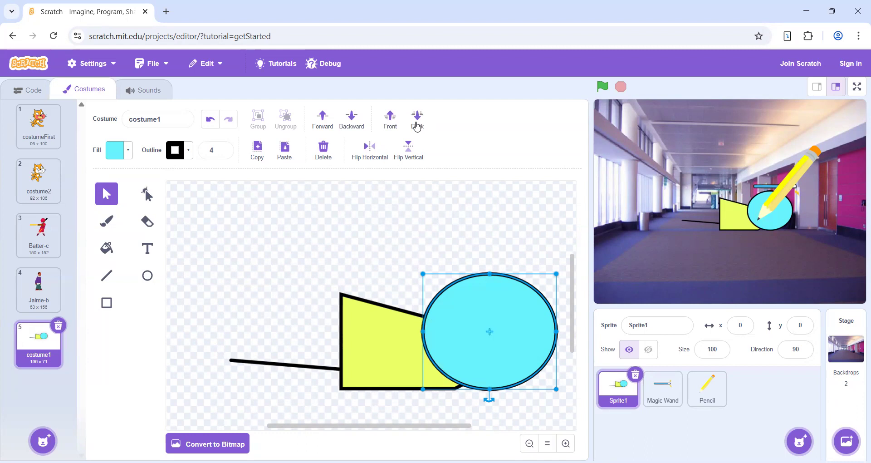
{"action": "left_click", "coordinate": [417, 124]}
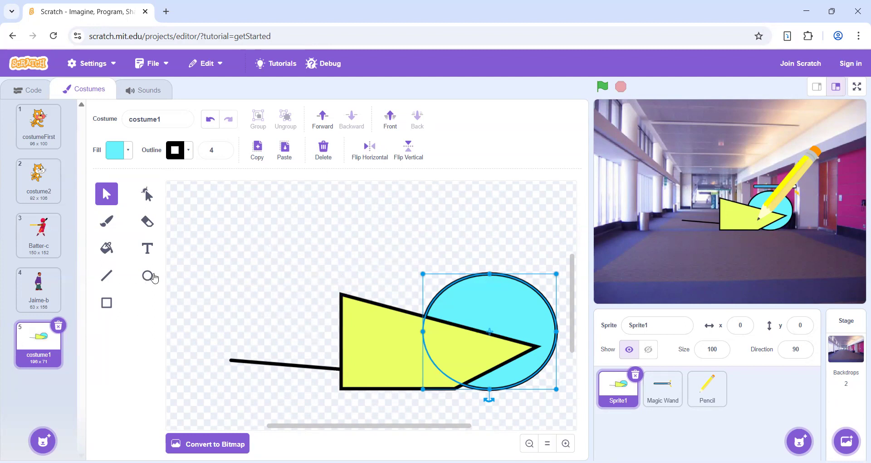
{"action": "left_click_drag", "start_coordinate": [376, 340], "coordinate": [278, 287]}
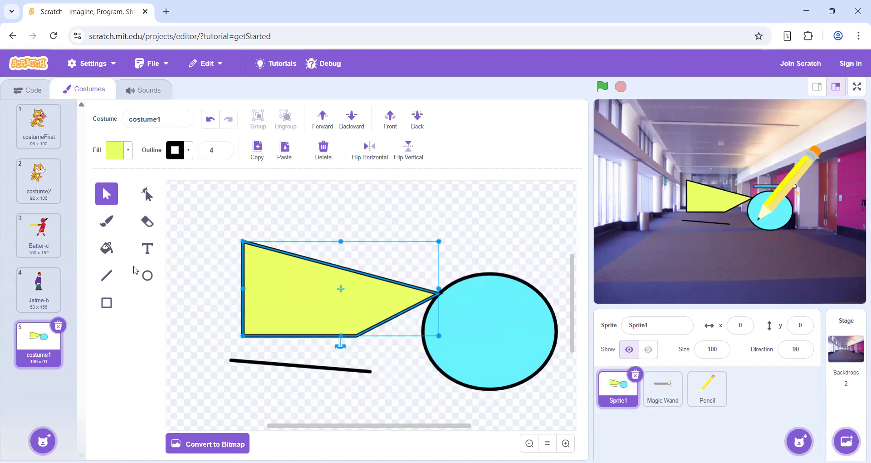
- Switch the sprite to the costumeFirst costume, and rename its Meow sound as Cat sound
{"action": "left_click", "coordinate": [30, 135]}
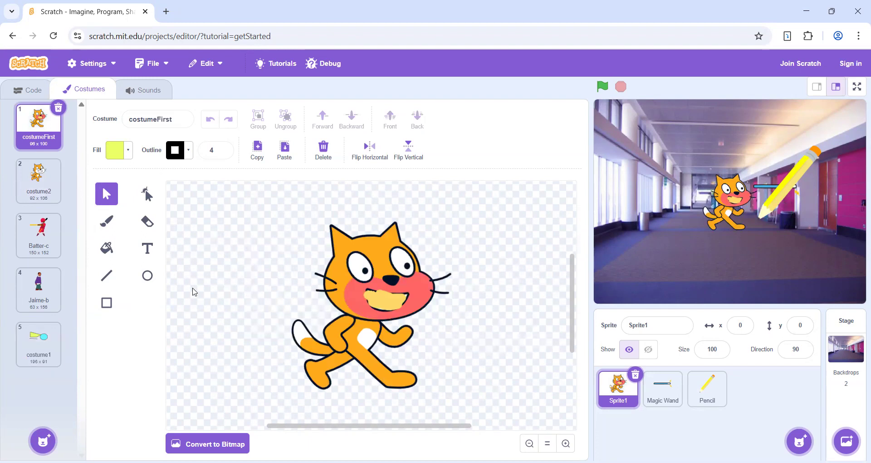
{"action": "left_click", "coordinate": [149, 100]}
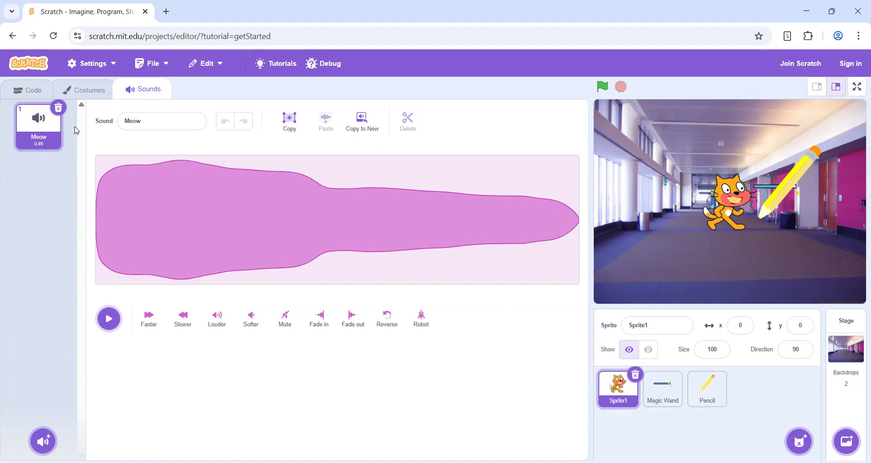
{"action": "left_click_drag", "start_coordinate": [140, 122], "coordinate": [121, 123]}
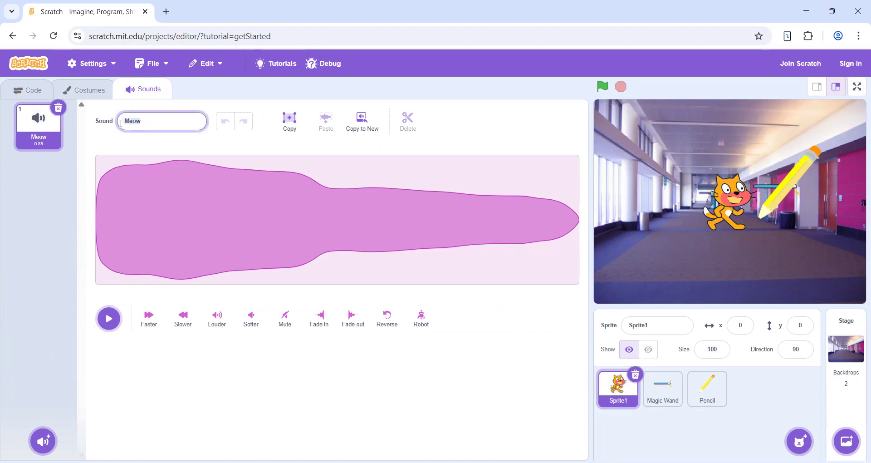
{"action": "type", "text": "Cat sound"}
- Play the Cat sound, and apply the Faster effect followed by the Slower effect
{"action": "left_click", "coordinate": [114, 325]}
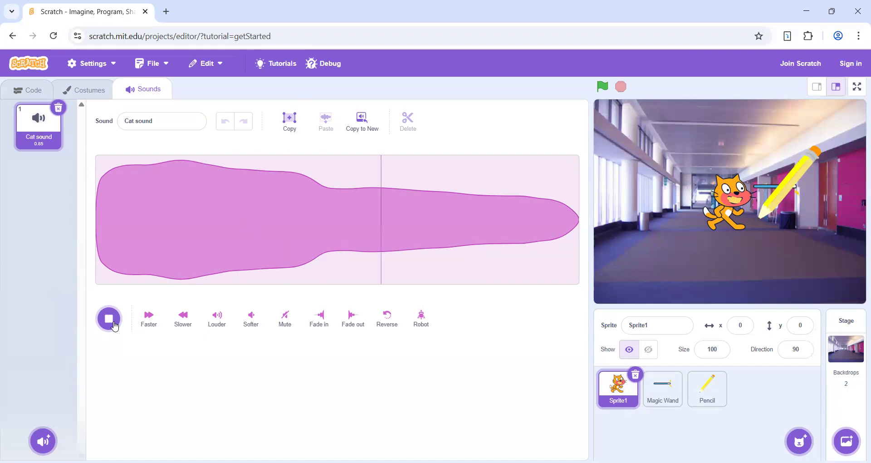
{"action": "left_click", "coordinate": [150, 320]}
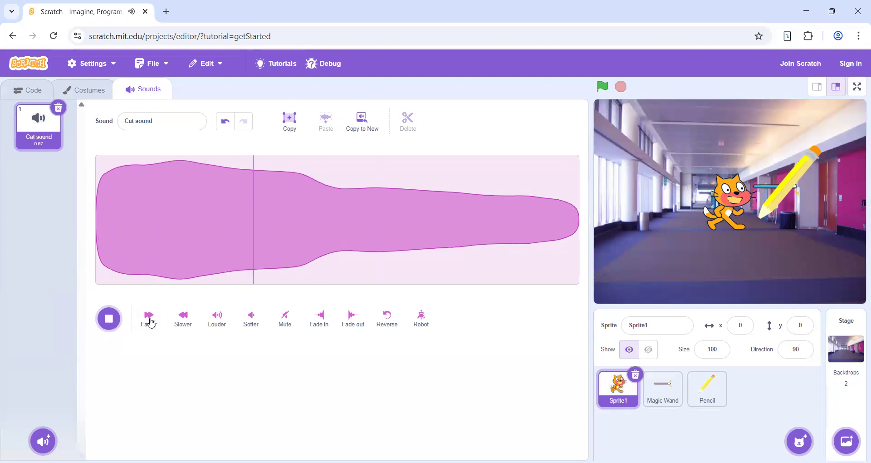
{"action": "left_click", "coordinate": [177, 320]}
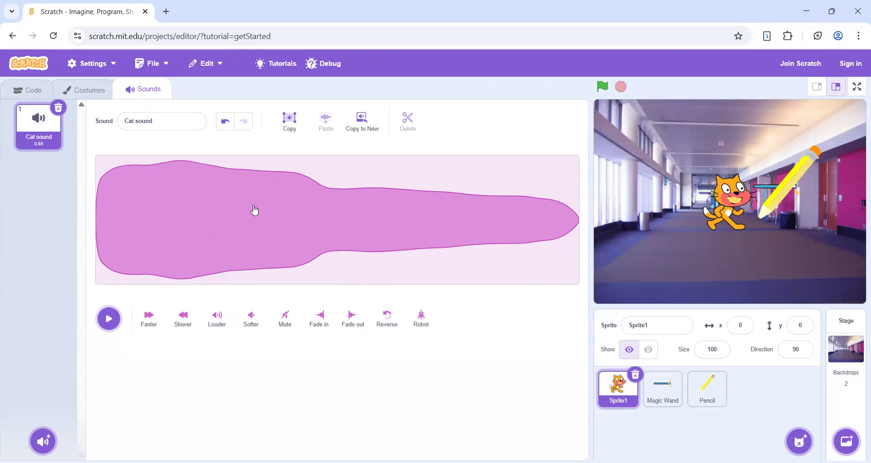
- Copy the whole Cat sound and paste it into the same waveform, and copy the result to a new sound
{"action": "left_click", "coordinate": [293, 121]}
{"action": "left_click", "coordinate": [326, 121]}
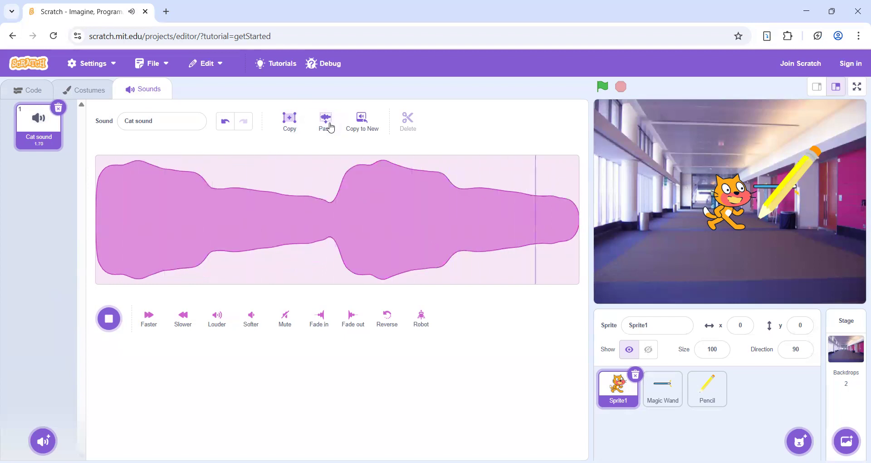
{"action": "left_click", "coordinate": [362, 131]}
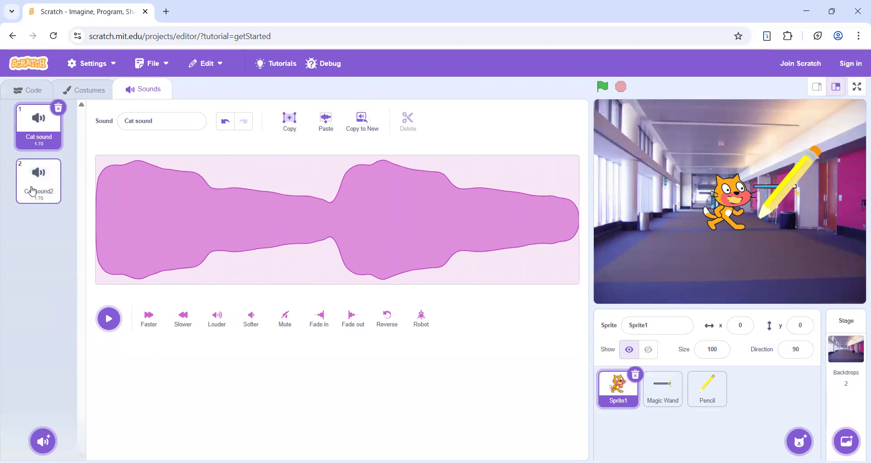
- Rename the newly copied second sound as Meow
{"action": "left_click", "coordinate": [45, 195]}
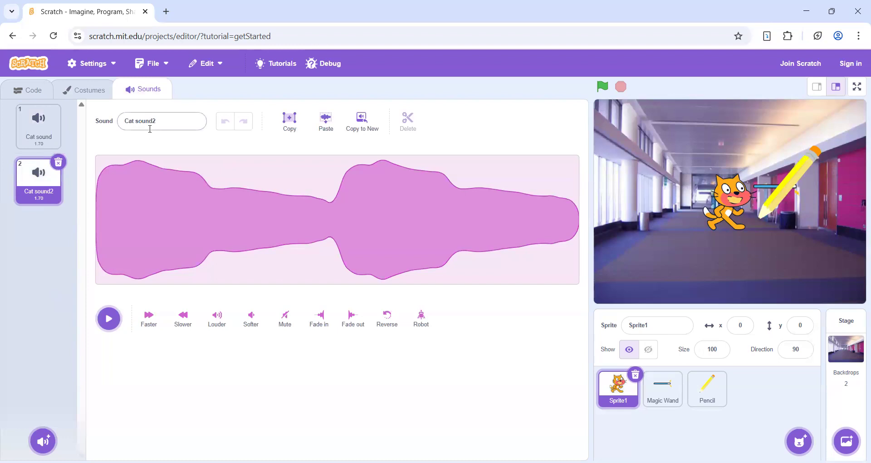
{"action": "left_click", "coordinate": [165, 123]}
{"action": "type", "text": "Meow"}
{"action": "key", "text": "Return"}
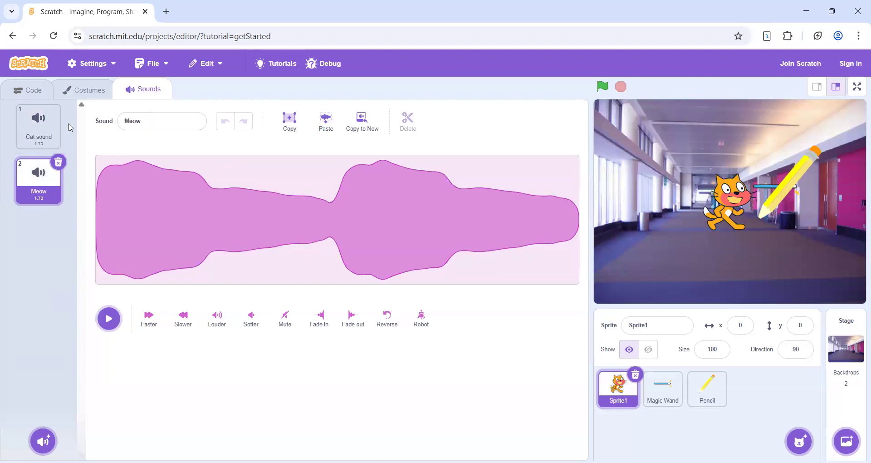
- Delete the middle section of the Cat sound's waveform, and play the shortened sound
{"action": "left_click", "coordinate": [40, 127]}
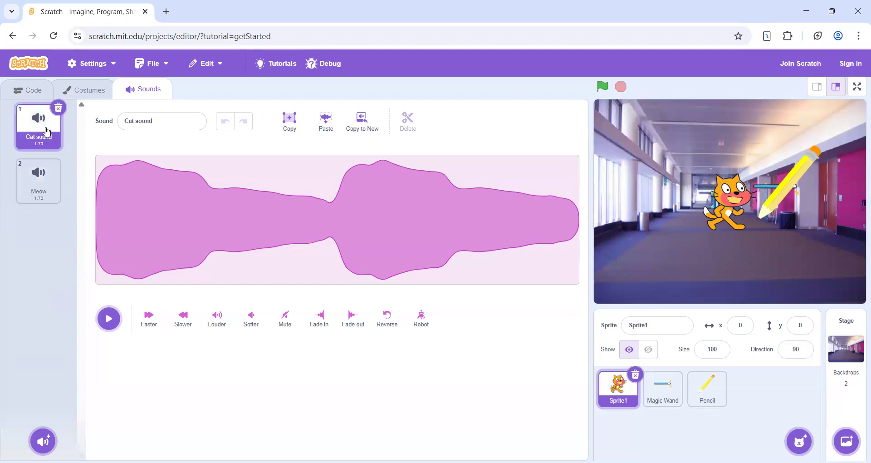
{"action": "left_click", "coordinate": [46, 183]}
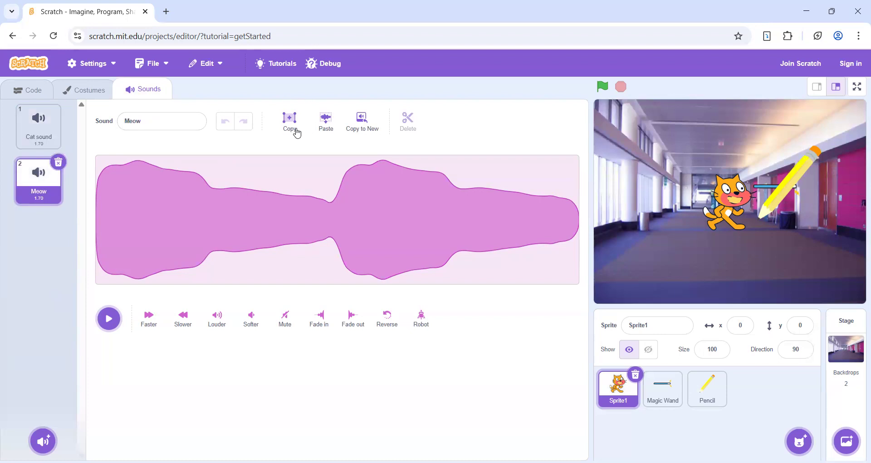
{"action": "left_click", "coordinate": [42, 132]}
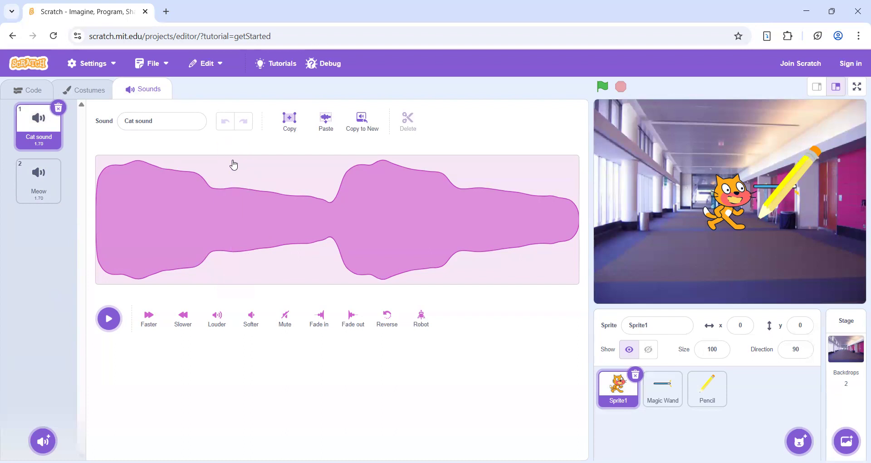
{"action": "left_click_drag", "start_coordinate": [234, 164], "coordinate": [391, 177]}
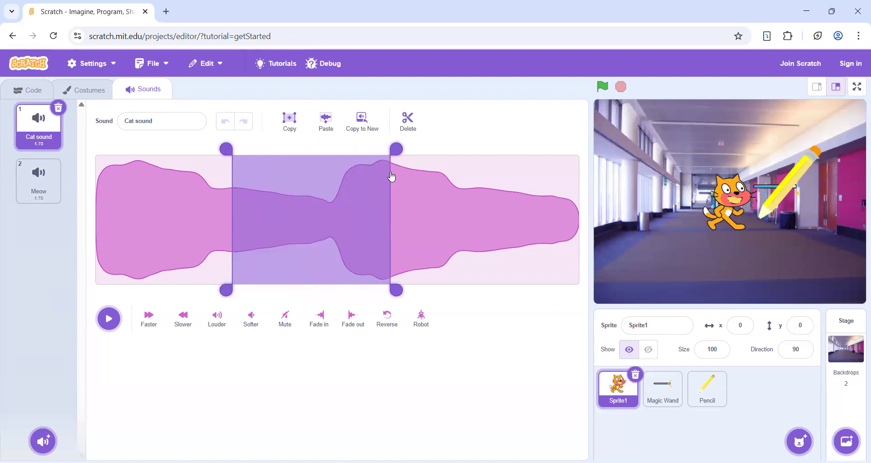
{"action": "left_click", "coordinate": [412, 121]}
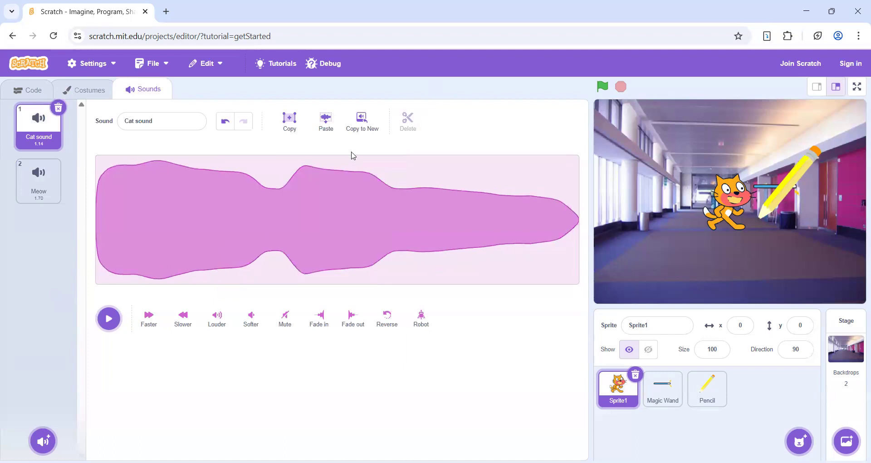
{"action": "left_click", "coordinate": [108, 319]}
- Add a random surprise sound to the sprite
{"action": "mouse_move", "coordinate": [44, 440]}
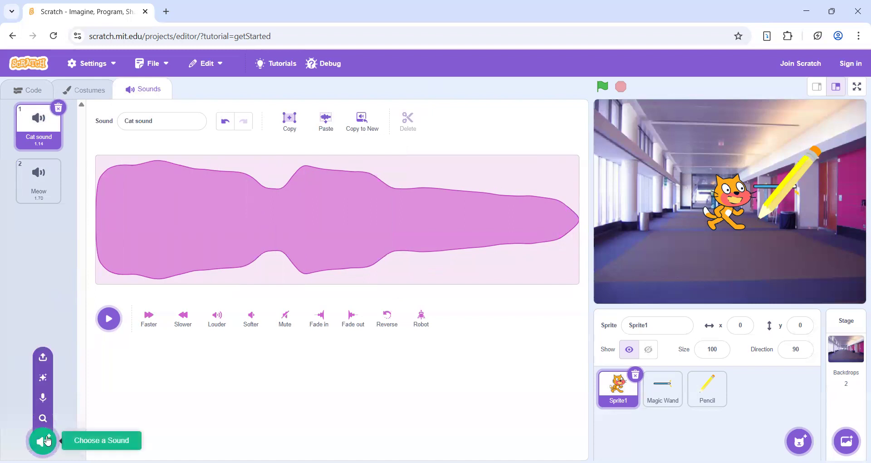
{"action": "left_click", "coordinate": [48, 374]}
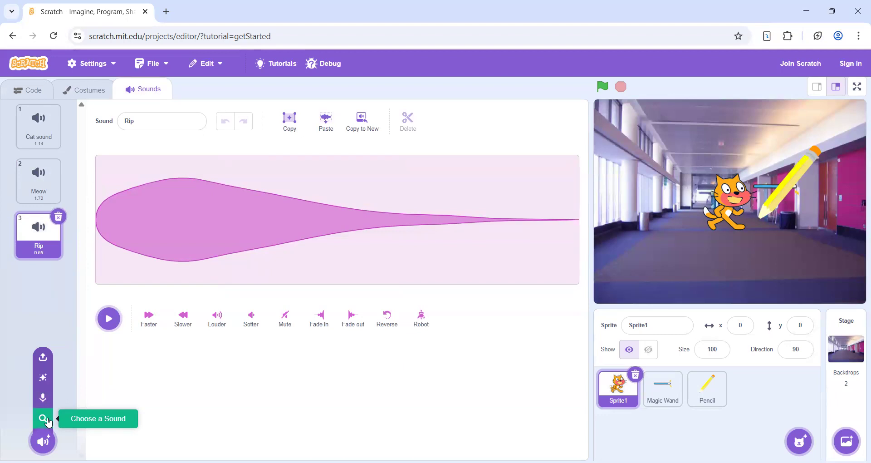
- Browse the sound library's full list and its Animals and Effects categories, and leave without choosing a sound
{"action": "left_click", "coordinate": [48, 422]}
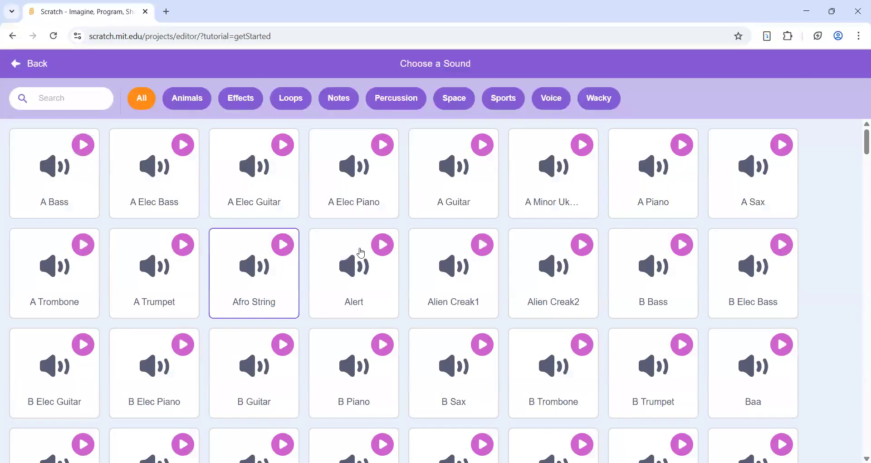
{"action": "scroll", "coordinate": [334, 360], "scroll_direction": "down", "scroll_amount": 8}
{"action": "scroll", "coordinate": [330, 363], "scroll_direction": "down", "scroll_amount": 7}
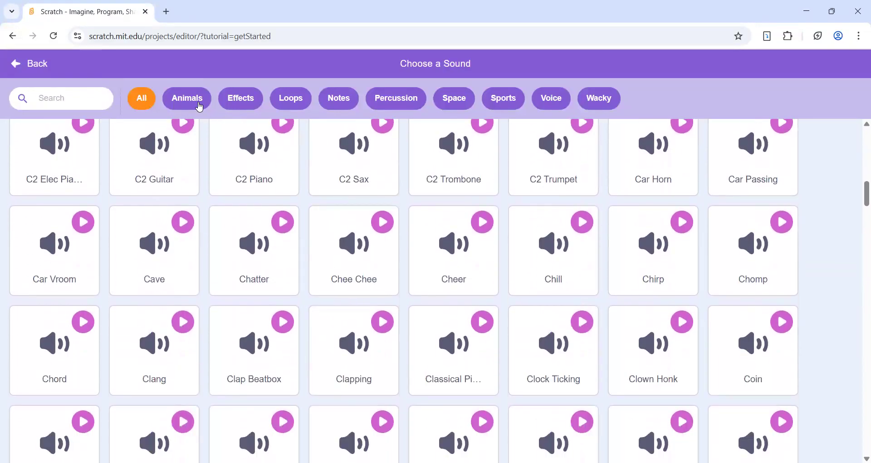
{"action": "left_click", "coordinate": [200, 106]}
{"action": "left_click", "coordinate": [239, 101]}
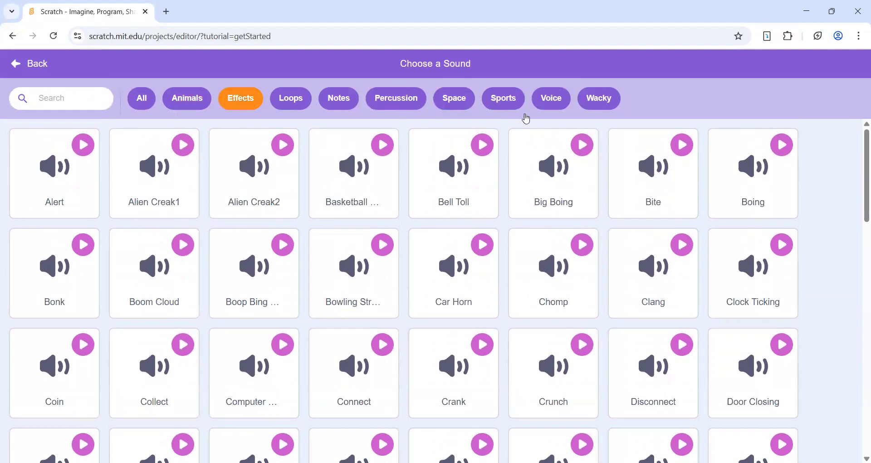
{"action": "left_click", "coordinate": [150, 97]}
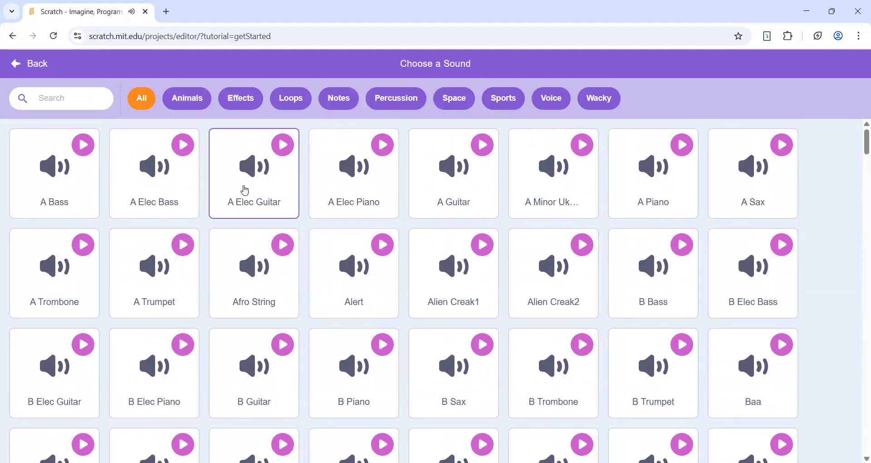
{"action": "left_click", "coordinate": [12, 62]}
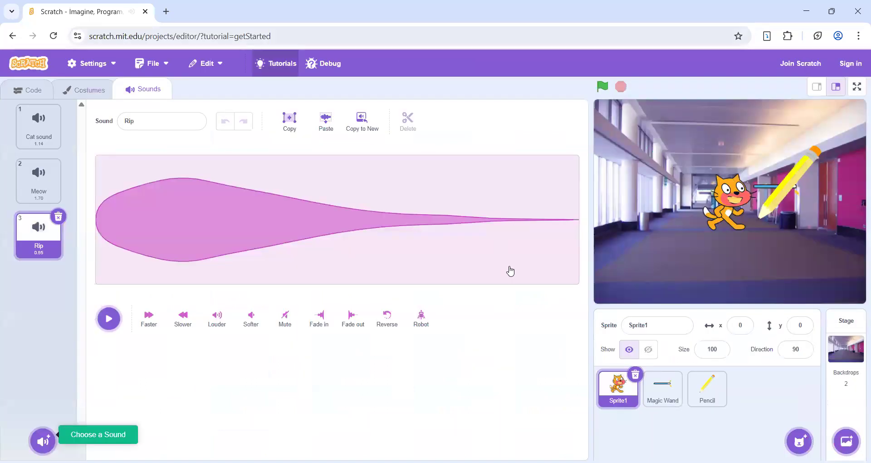
- Return to the sprite's code area with its Motion blocks
{"action": "left_click", "coordinate": [80, 91]}
{"action": "left_click", "coordinate": [22, 89]}
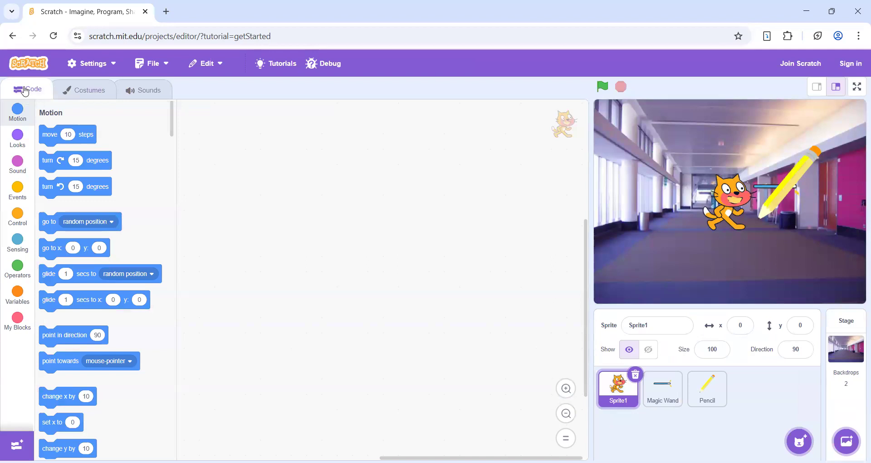